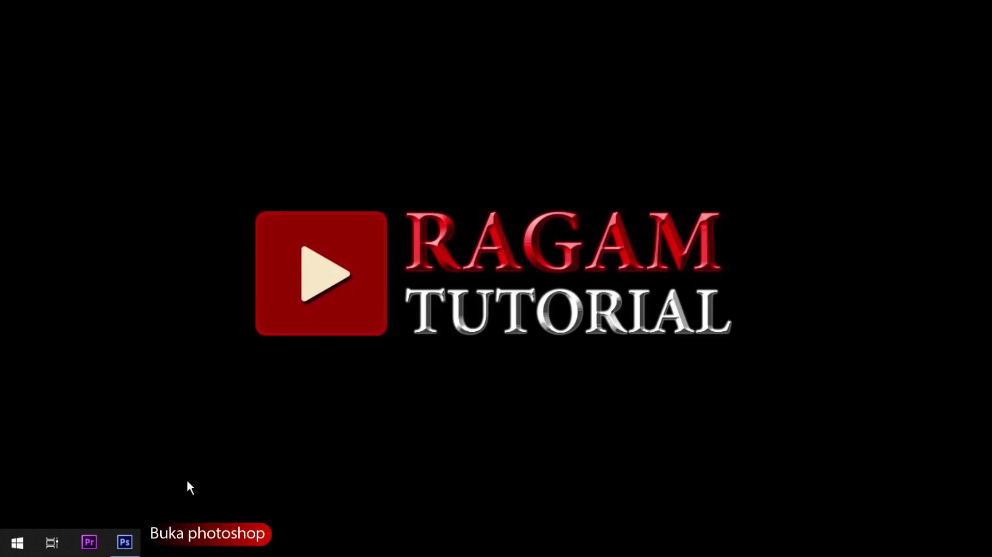
Step: Open gunung.jpg, model hijab.jpg and pemandangan.jpg from the Tutorial folder together
left_click(127, 546)
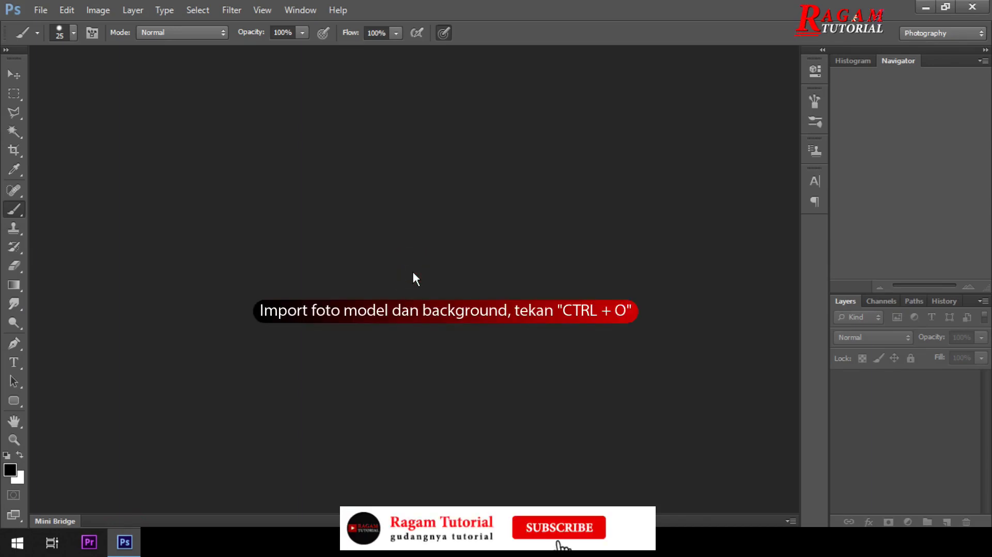
key("ctrl+o")
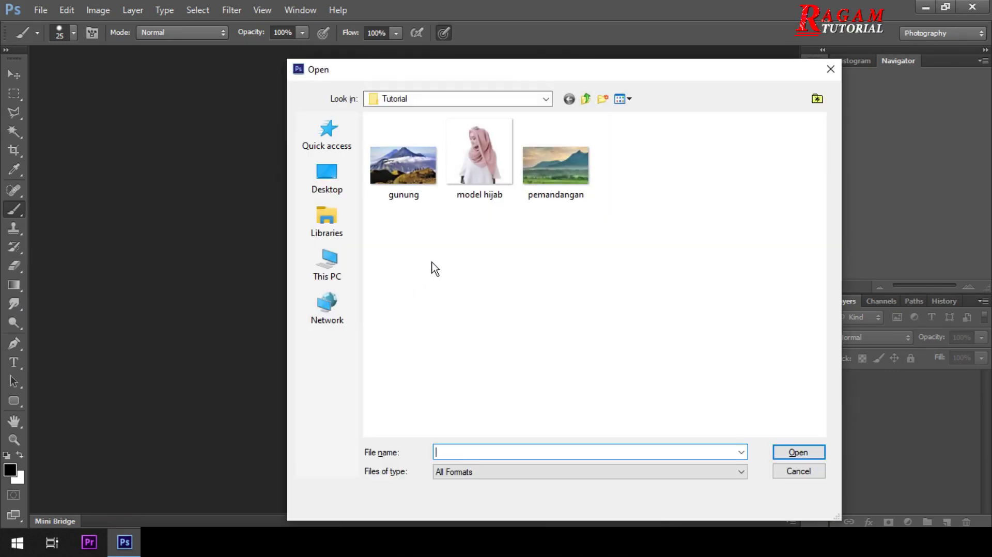
left_click(434, 182)
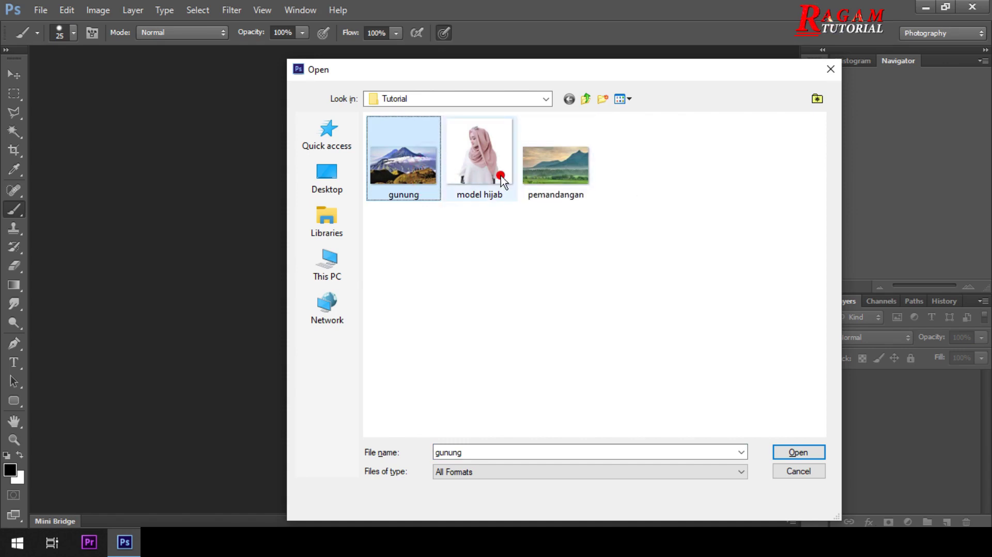
left_click(522, 168, "shift")
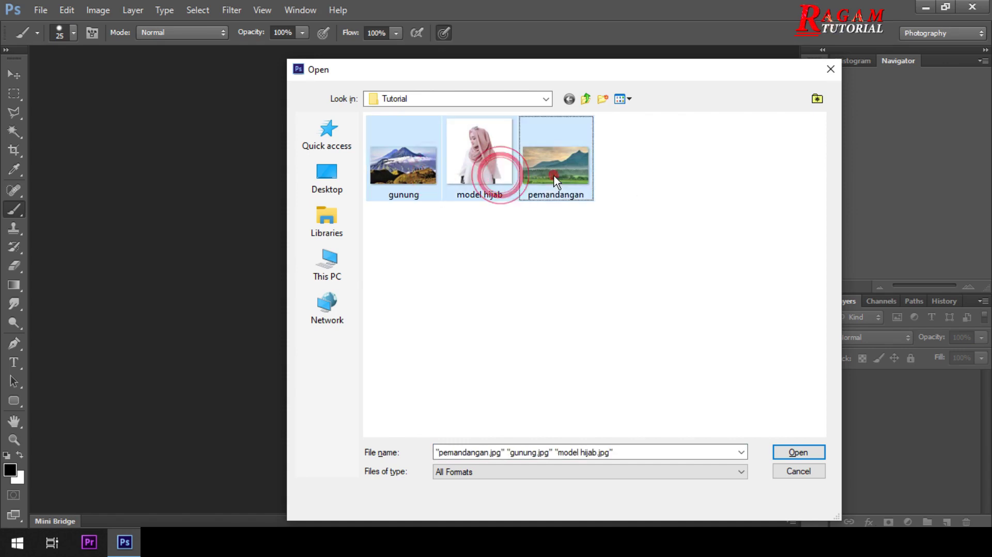
left_click(802, 453)
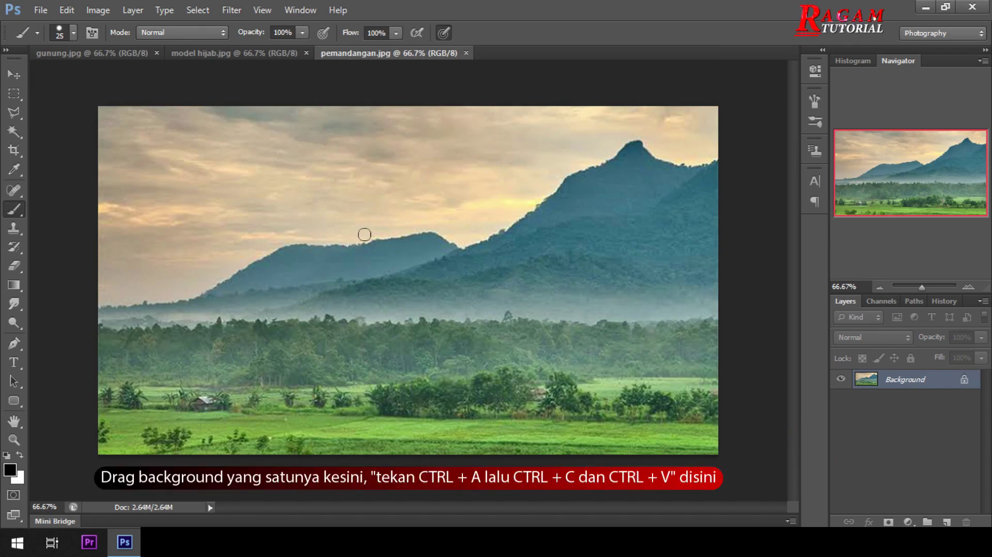
Step: Copy the entire gunung mountain image and paste it into pemandangan.jpg as Layer 1
left_click(98, 56)
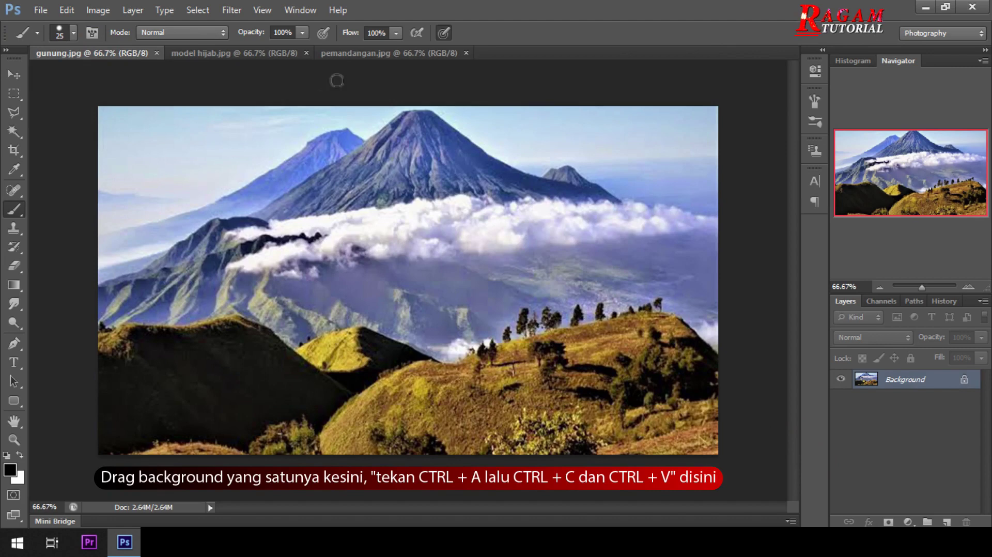
left_click(14, 381)
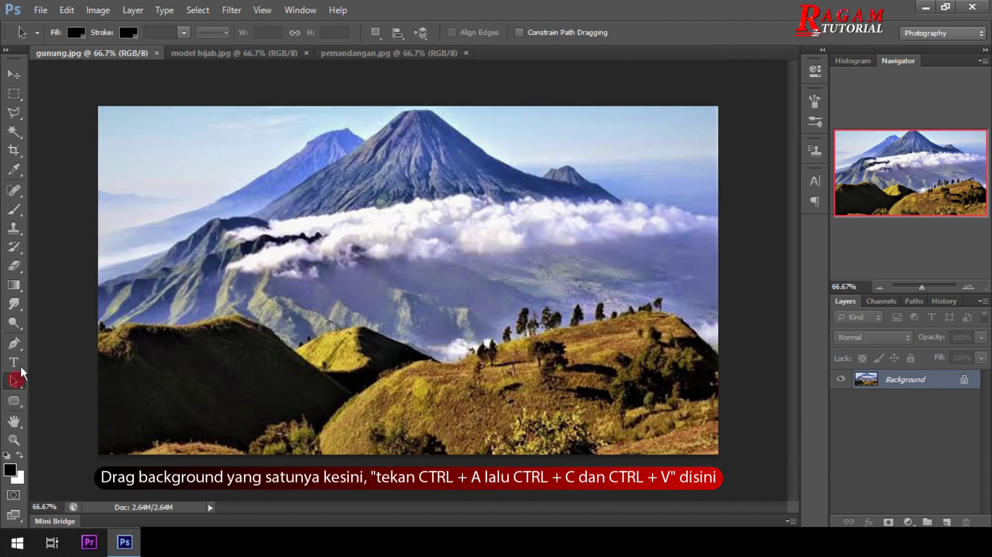
key("ctrl+a")
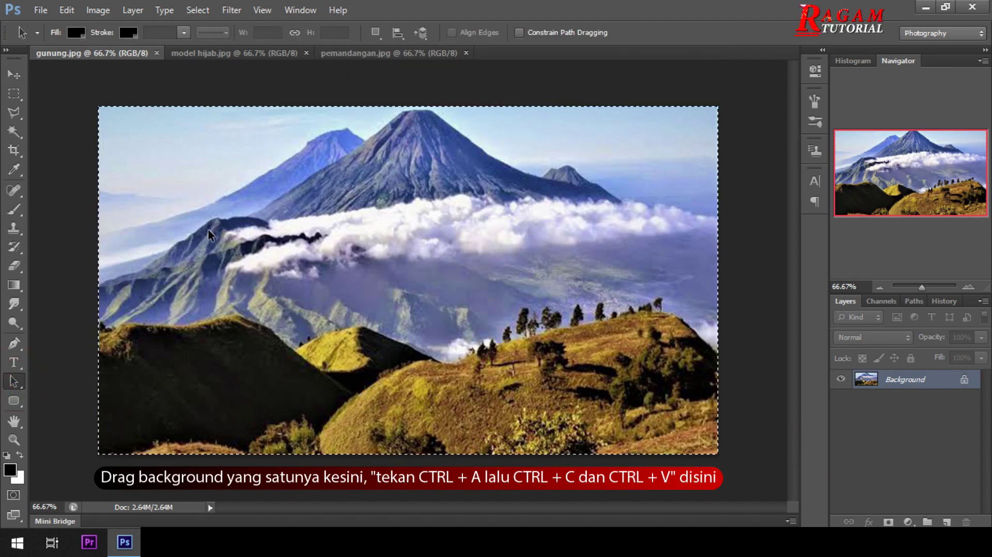
left_click(388, 53)
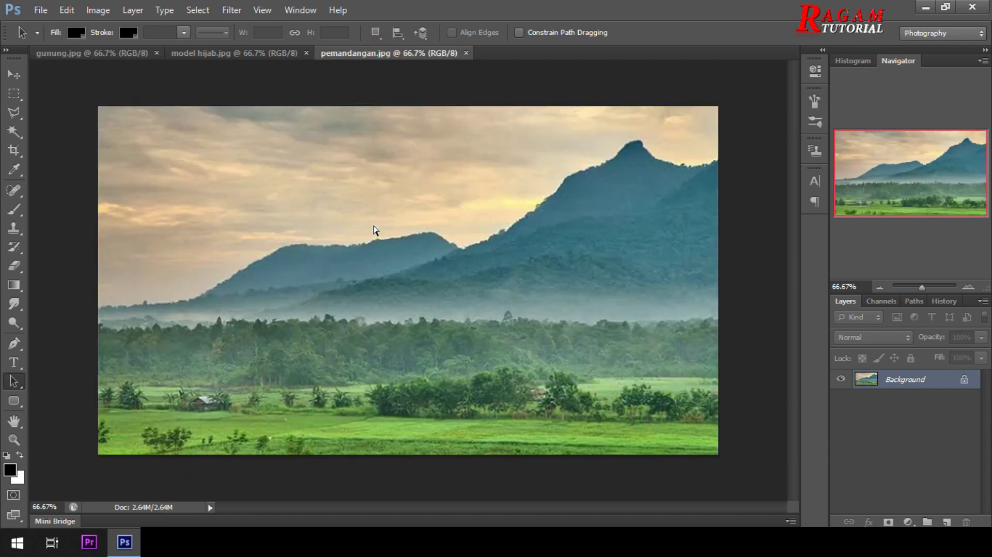
key("ctrl+v")
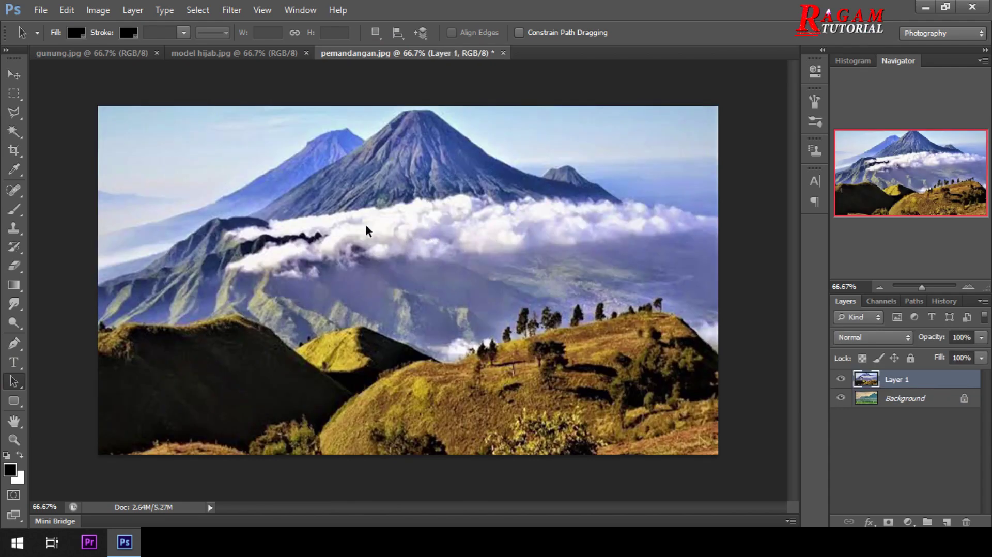
Step: Close the gunung document and pull the model hijab document into its own window
left_click(108, 56)
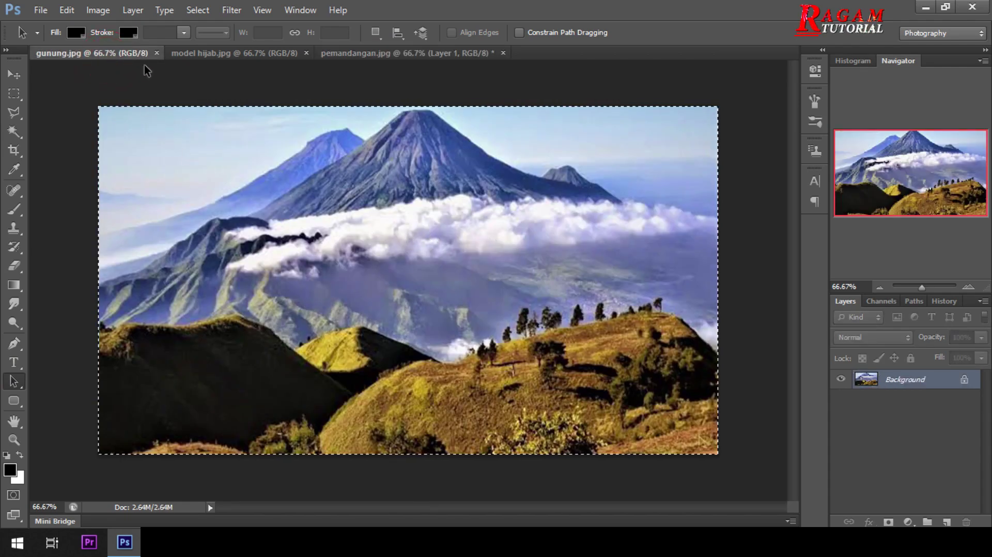
left_click(157, 53)
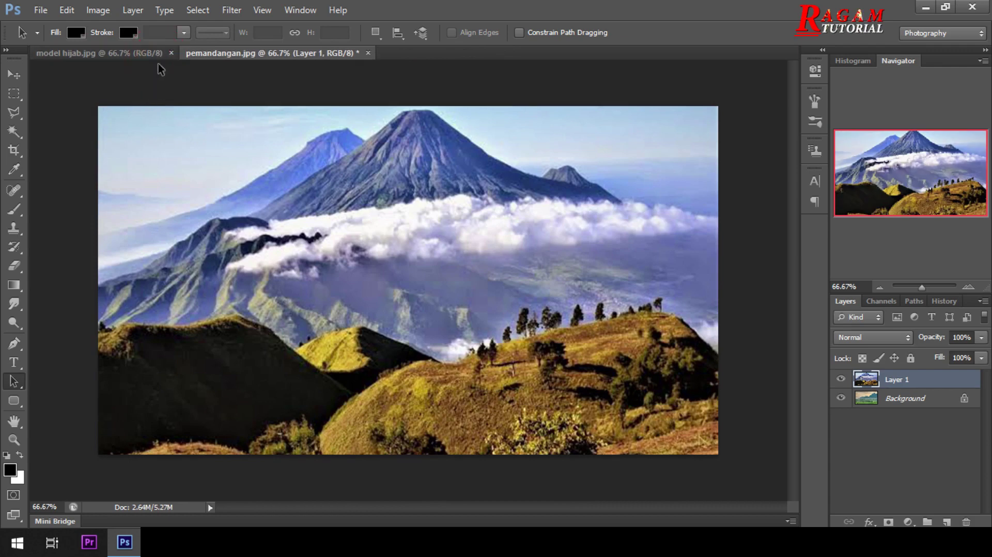
left_click_drag(143, 54, 383, 78)
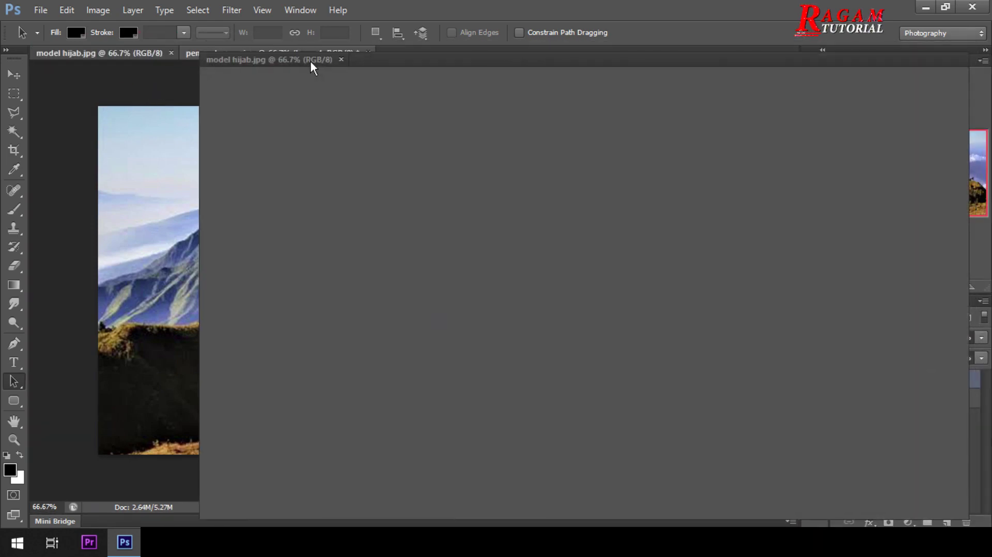
Step: Drag the model hijab photo into pemandangan.jpg as Layer 2
left_click_drag(383, 78, 308, 69)
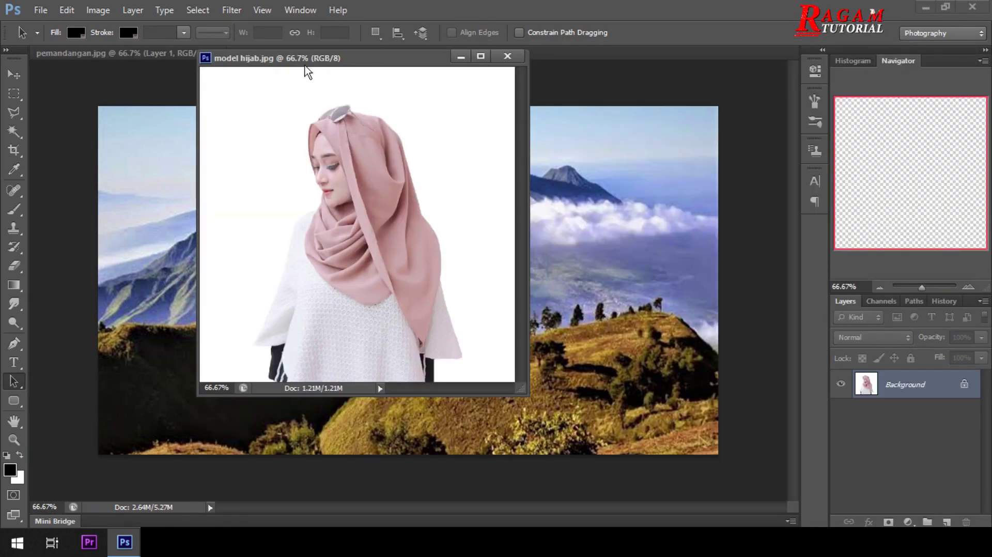
left_click_drag(319, 71, 321, 54)
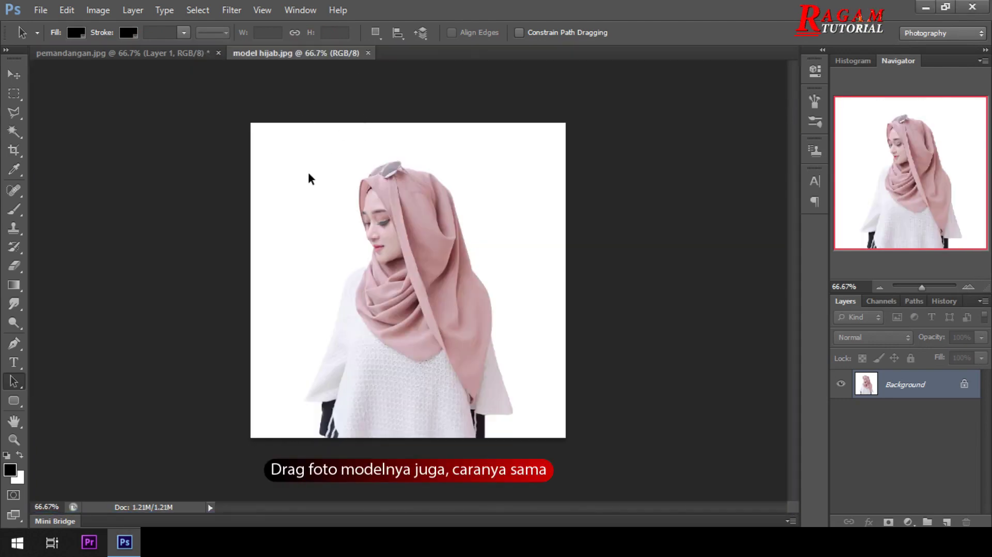
left_click(192, 53)
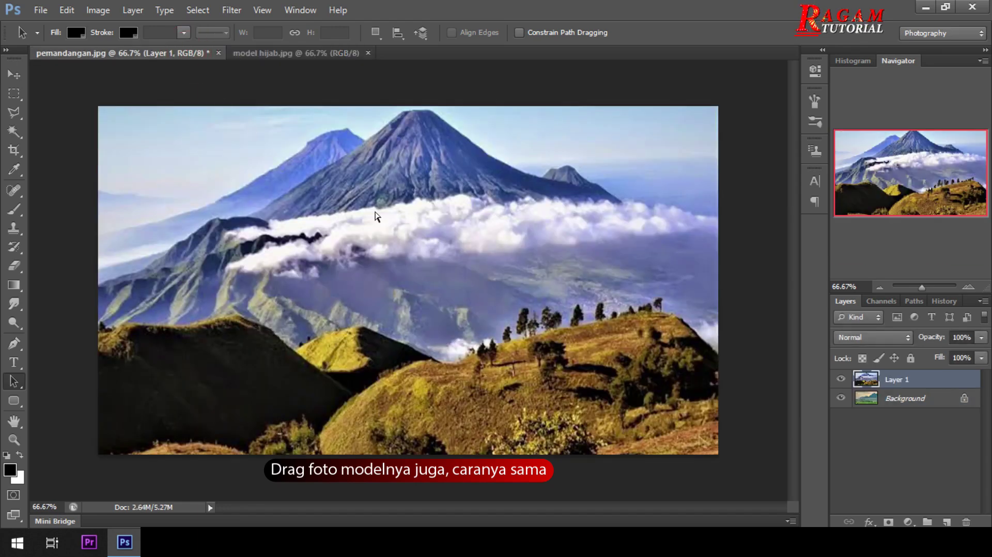
left_click_drag(376, 216, 416, 234)
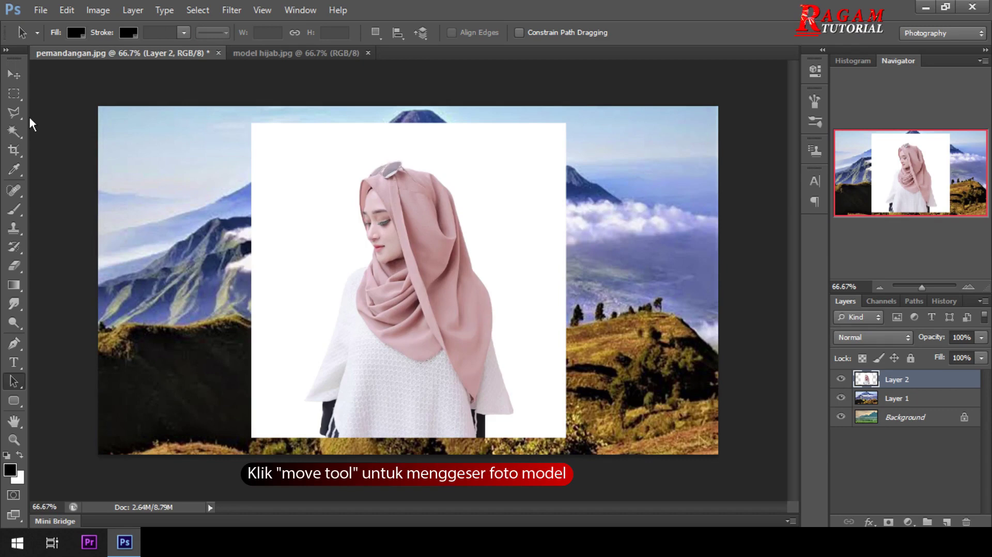
Step: Move the model photo right and slightly down over the mountain scene
left_click(23, 78)
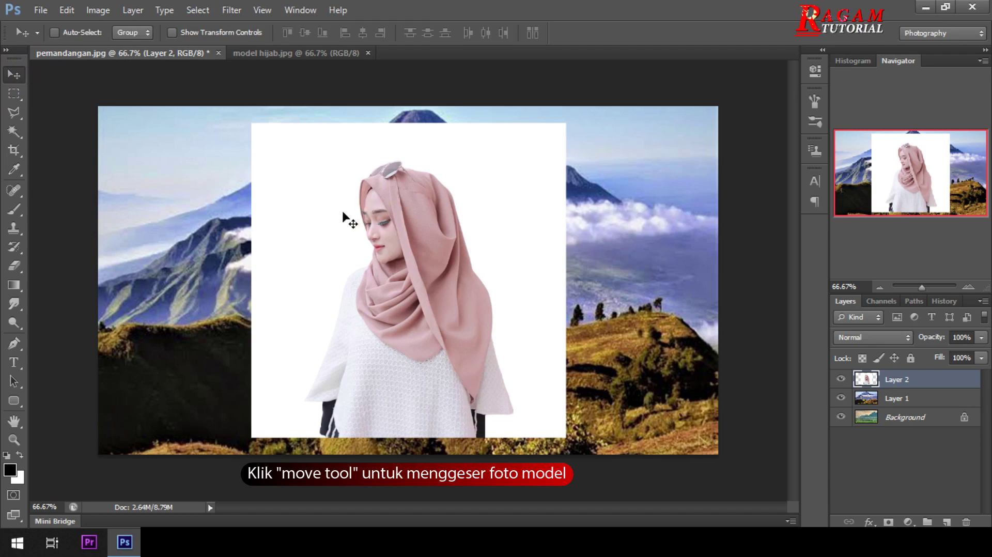
left_click_drag(344, 217, 489, 236)
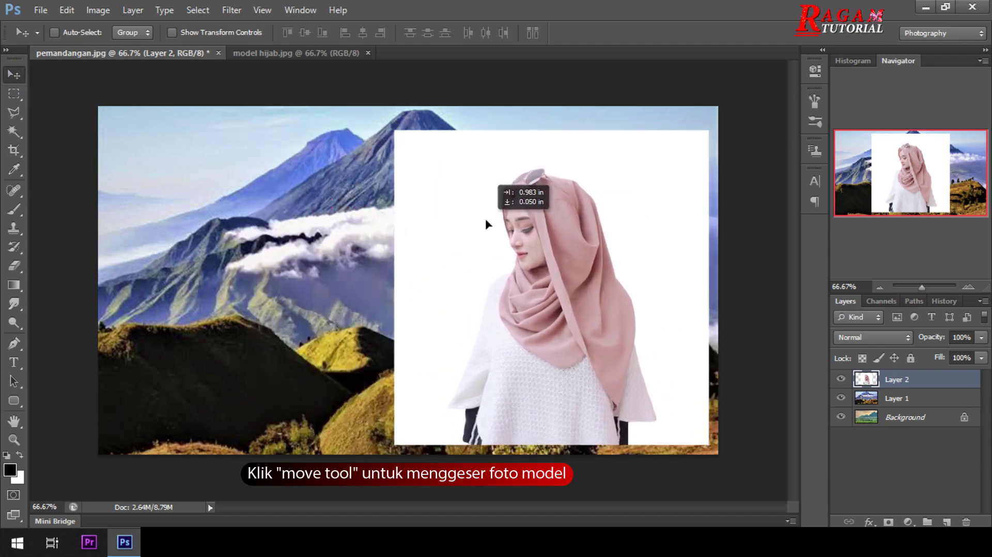
left_click_drag(490, 238, 519, 228)
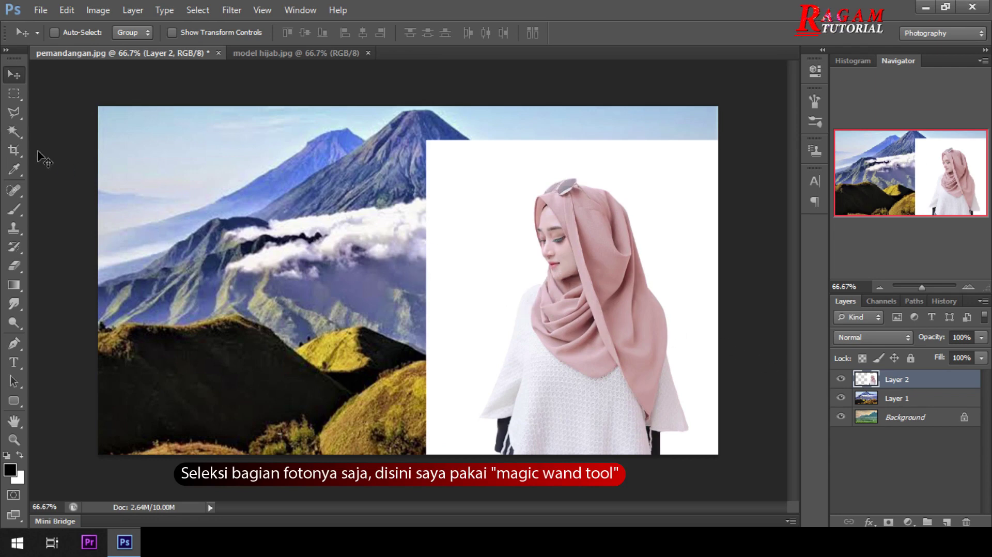
left_click(15, 135)
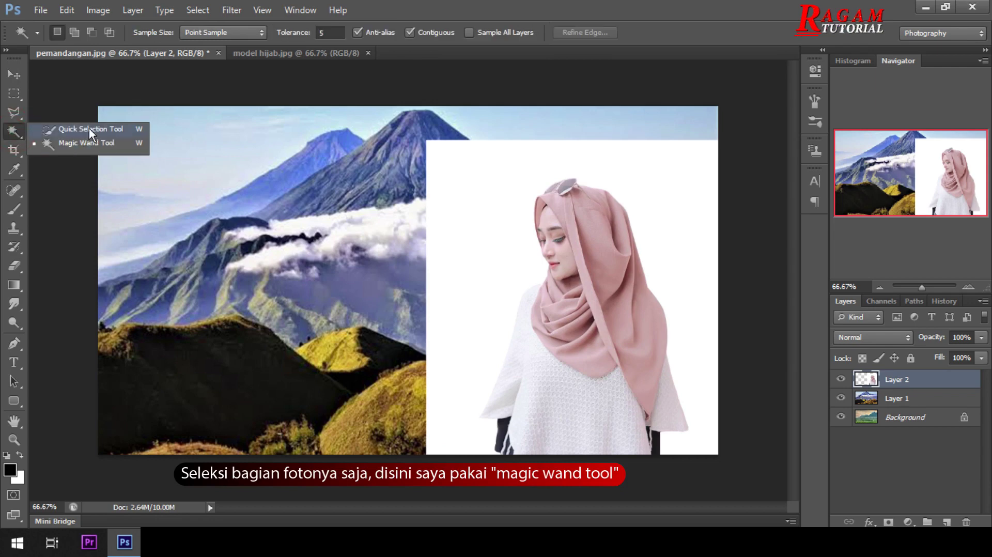
Step: Magic-wand Layer 2's white backdrop and inverse the selection to isolate the hijab model
left_click(89, 143)
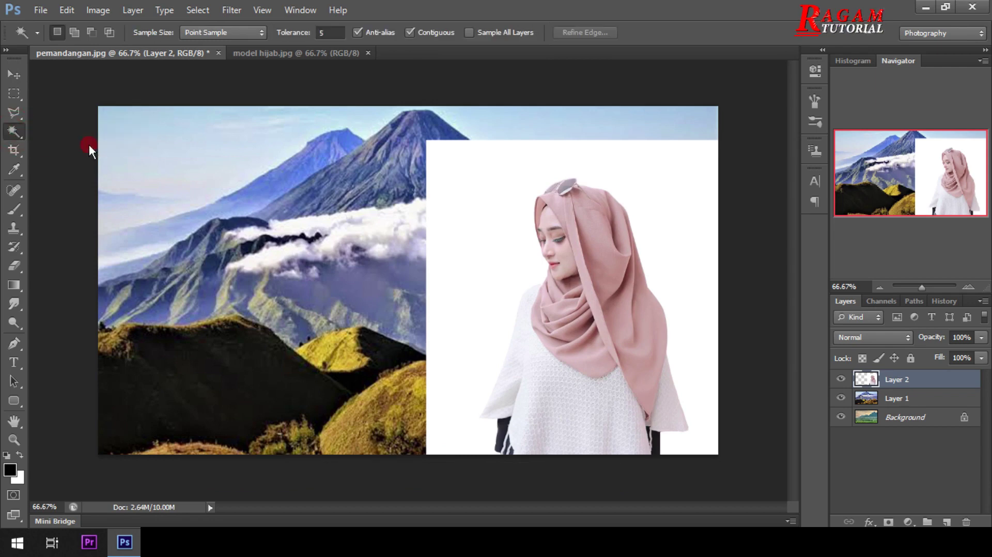
left_click(526, 290)
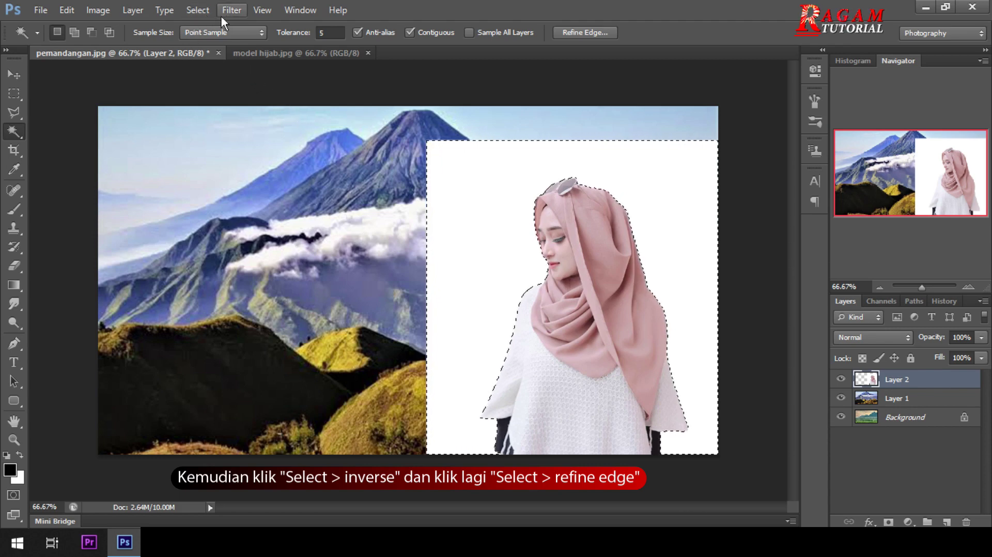
left_click(207, 15)
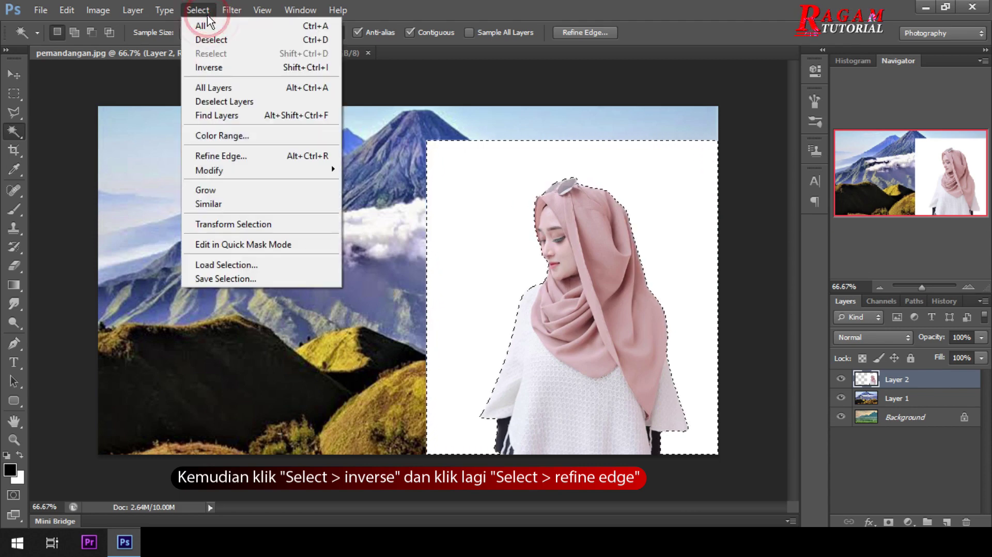
left_click(231, 70)
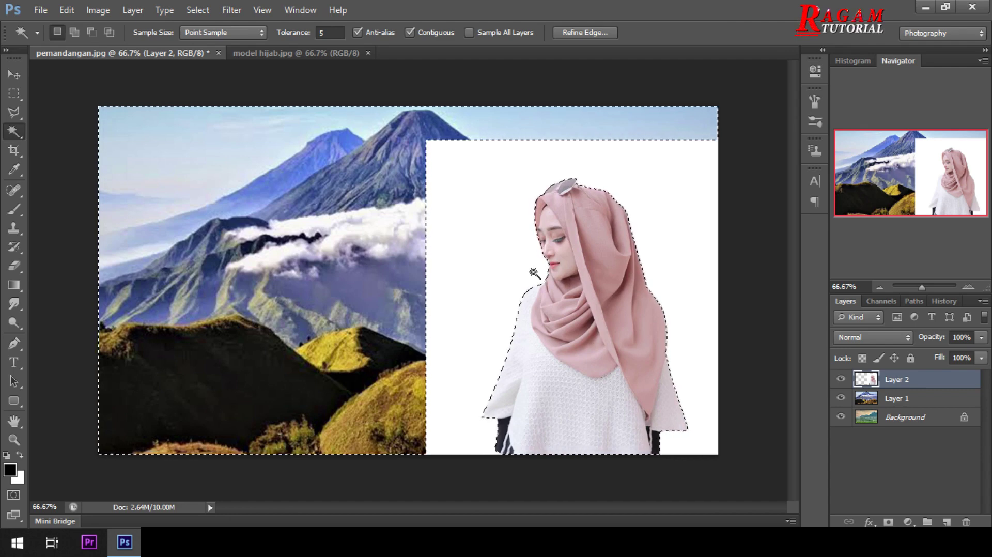
left_click(206, 14)
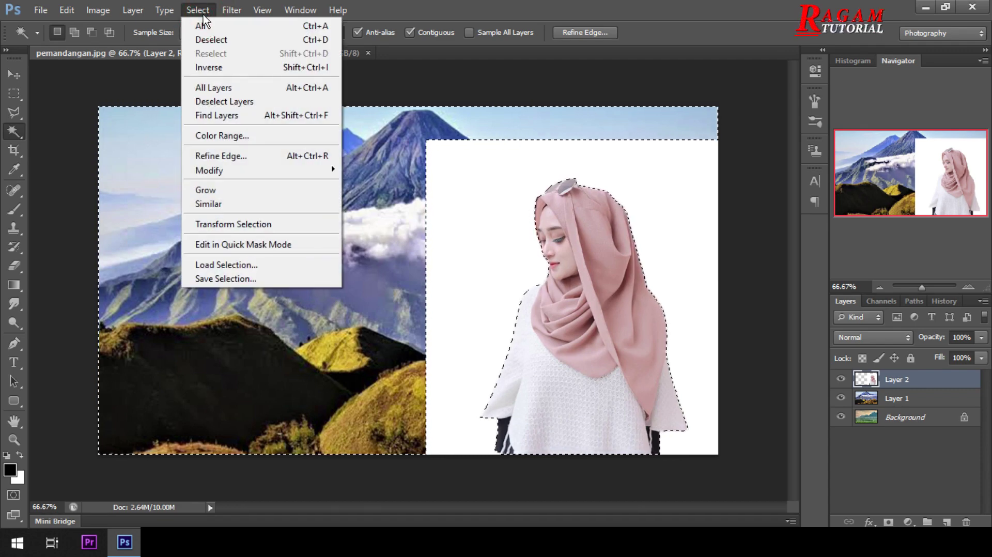
Step: Accept Refine Edge and add a layer mask hiding Layer 2's white backdrop
left_click(258, 156)
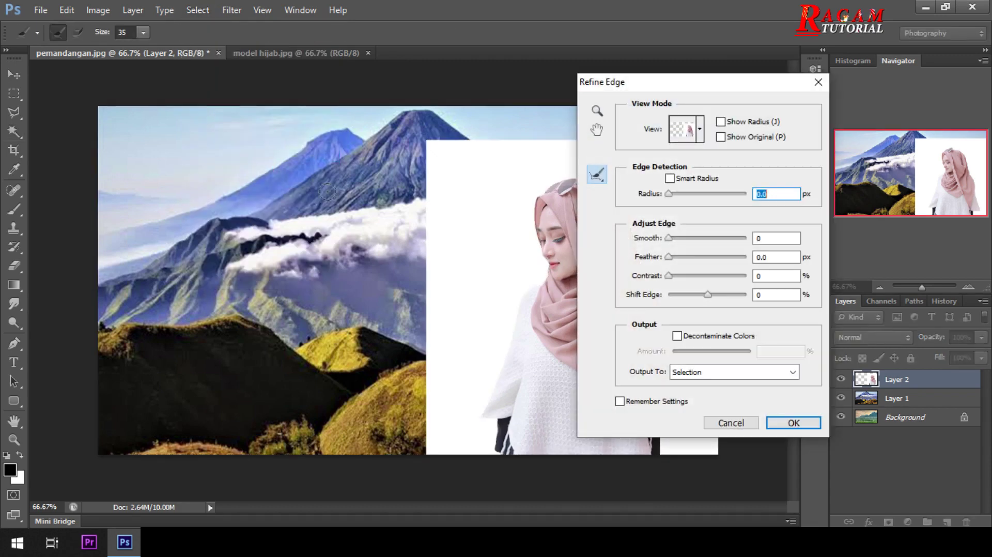
left_click(791, 424)
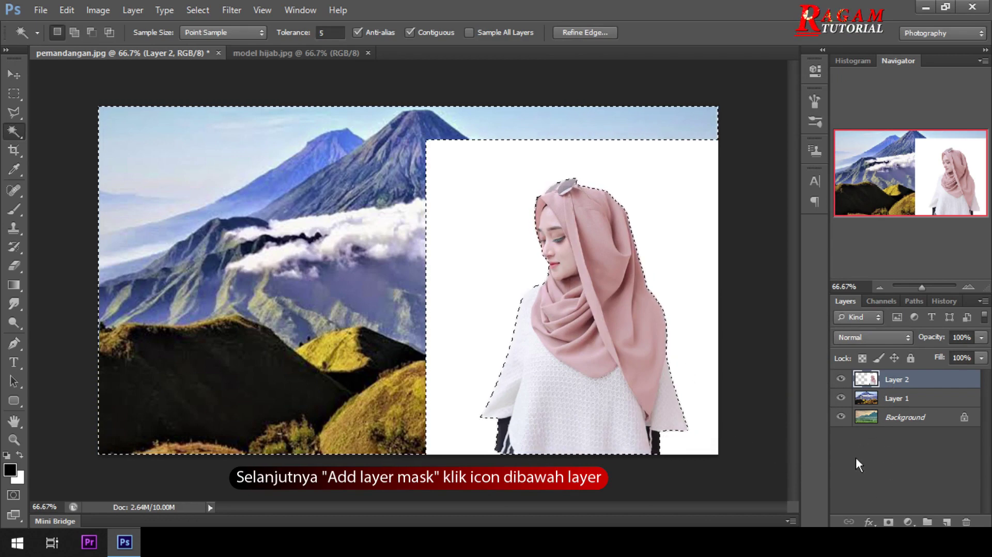
left_click(891, 522)
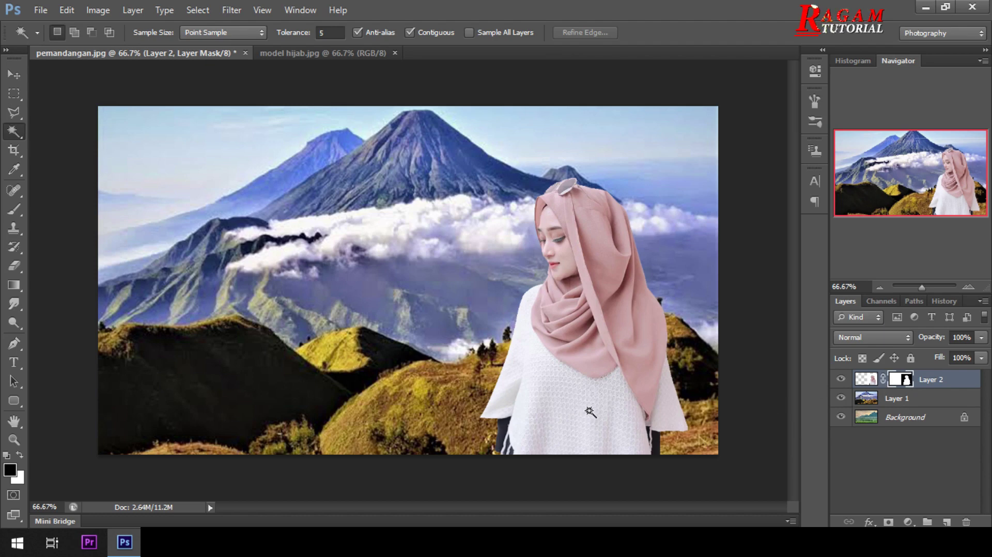
key("ctrl+plus")
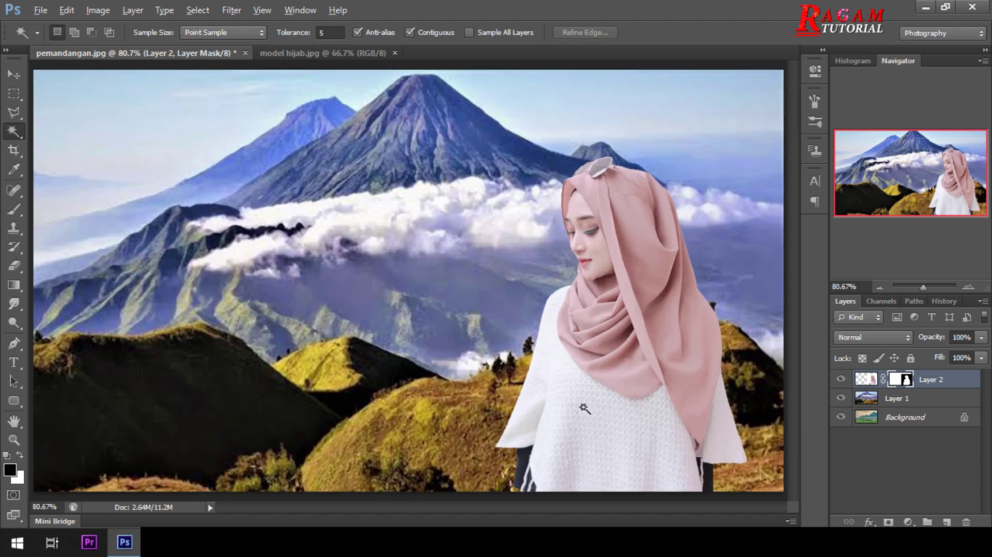
scroll(585, 408, "up", 1)
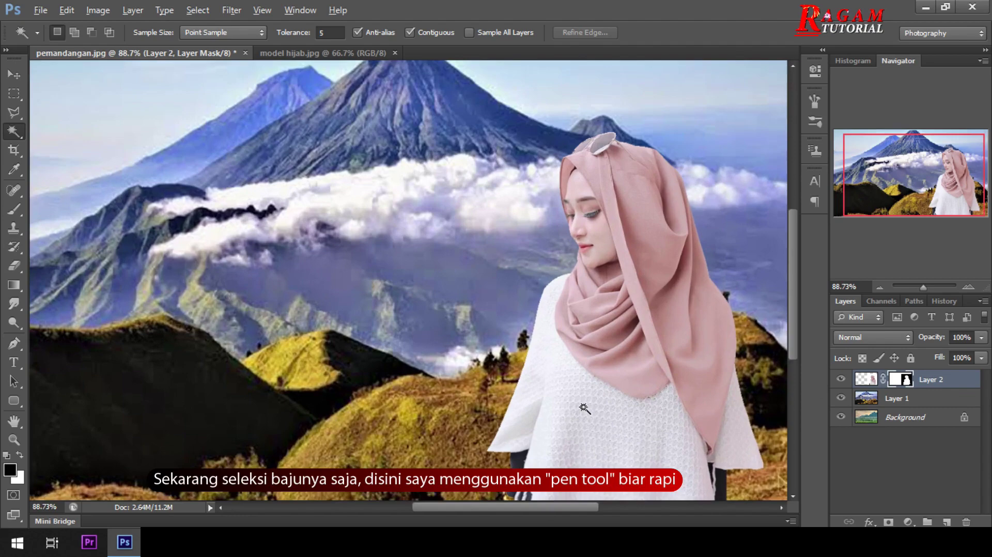
scroll(584, 409, "up", 1)
left_click_drag(793, 305, 792, 323)
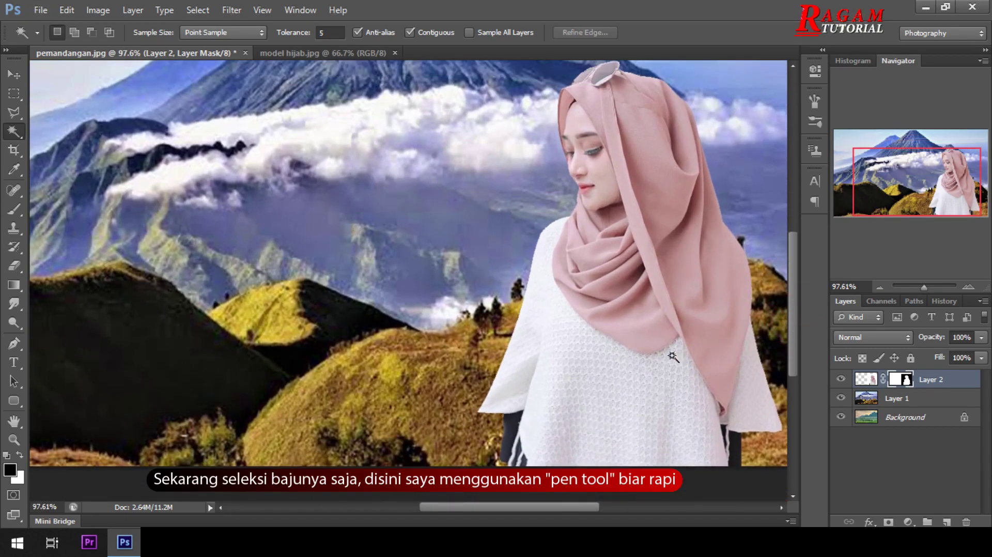
scroll(622, 345, "up", 1)
scroll(621, 344, "up", 1)
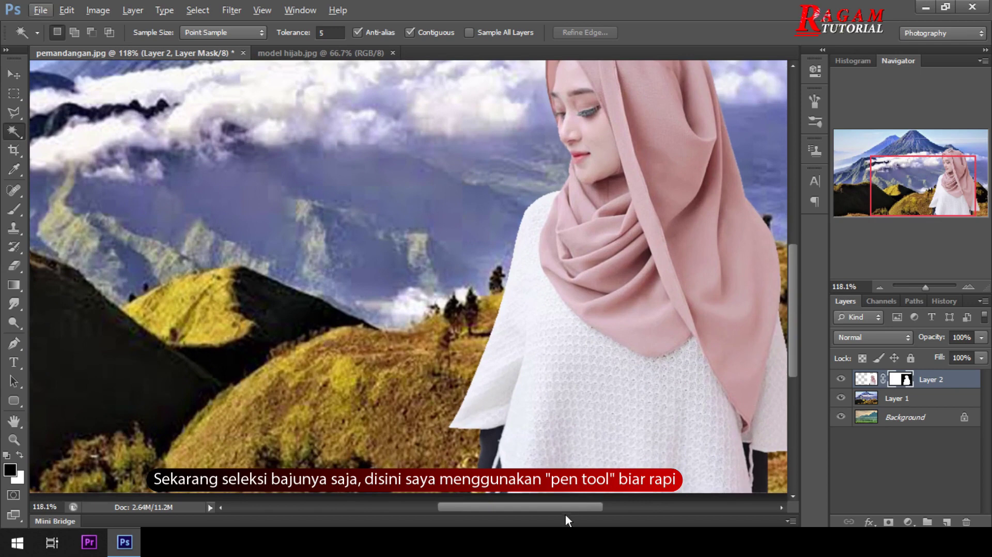
left_click_drag(565, 508, 588, 508)
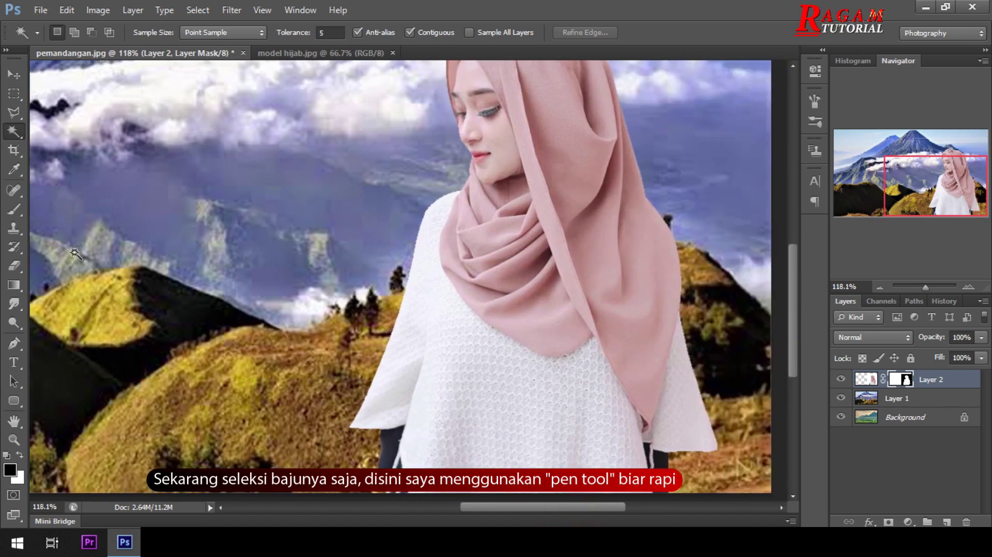
Step: Start a Pen path at the image bottom, tracing the sweater's right edge and hem
left_click_drag(15, 343, 60, 340)
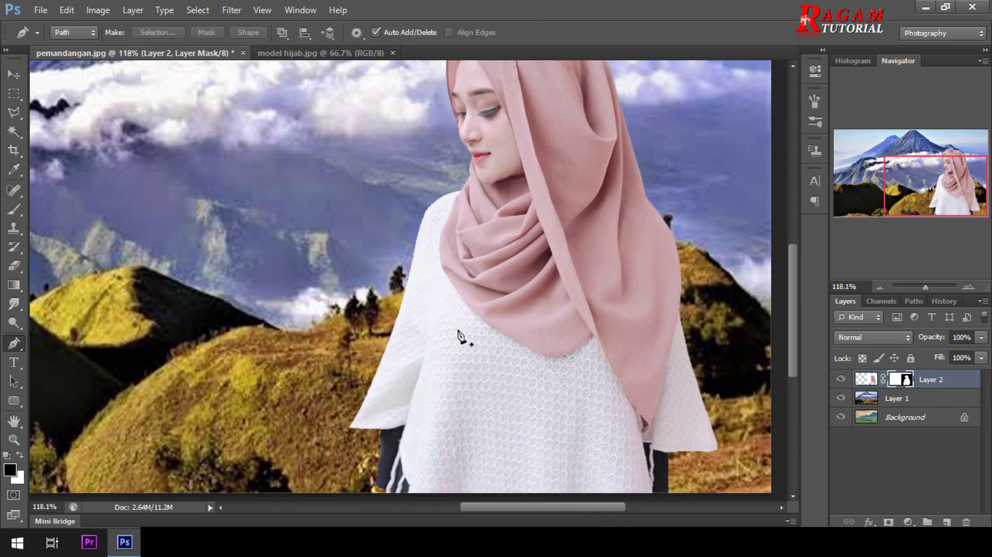
scroll(461, 337, "up", 1)
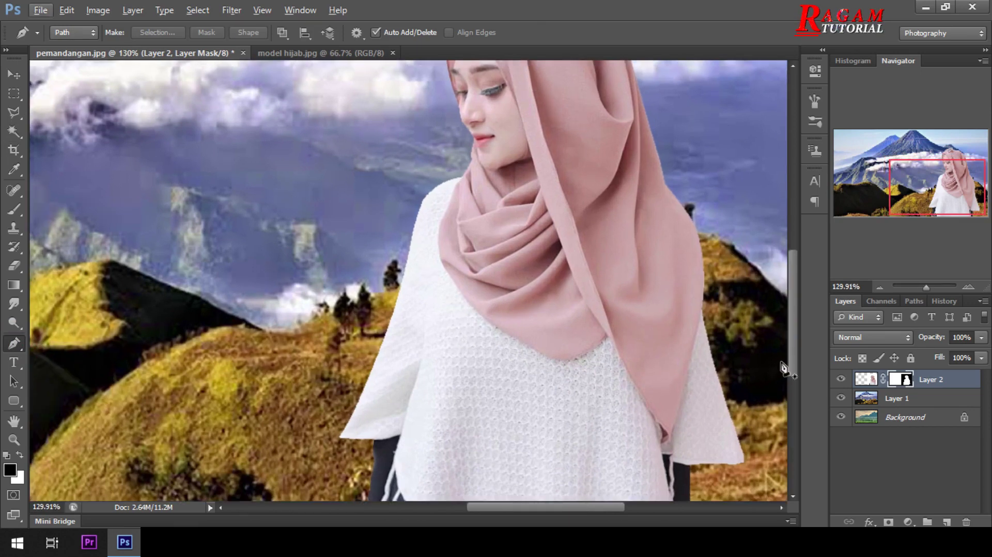
left_click_drag(793, 354, 793, 375)
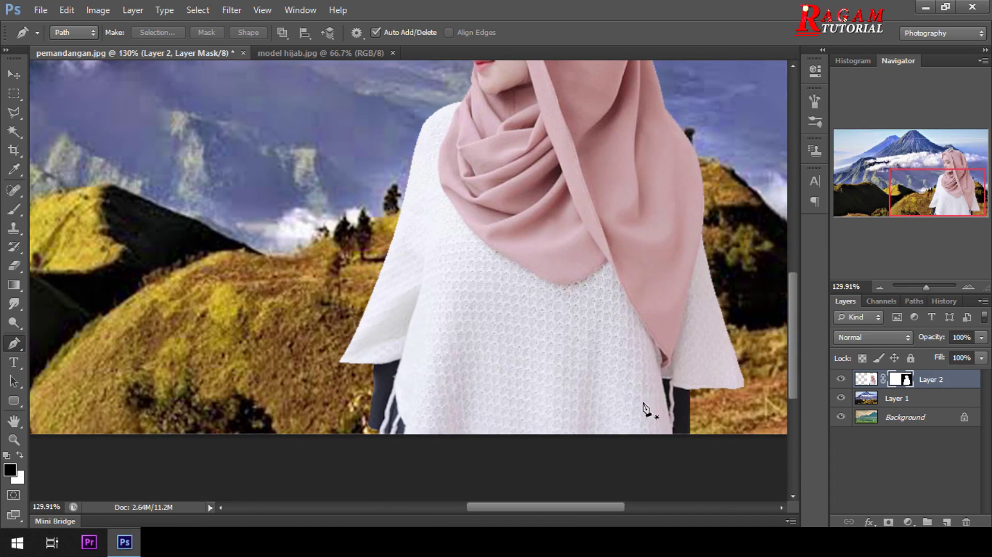
left_click(691, 435)
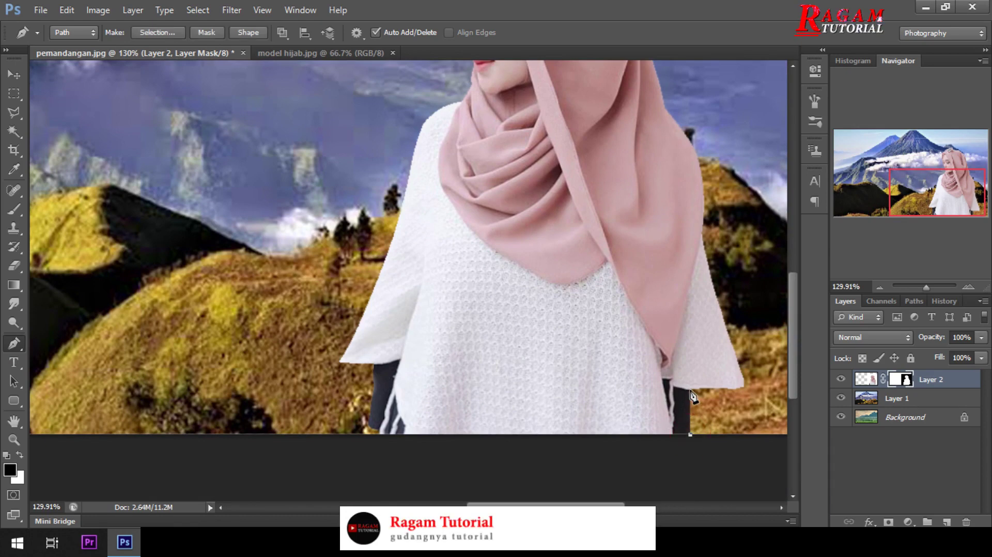
left_click(690, 391)
left_click(700, 387)
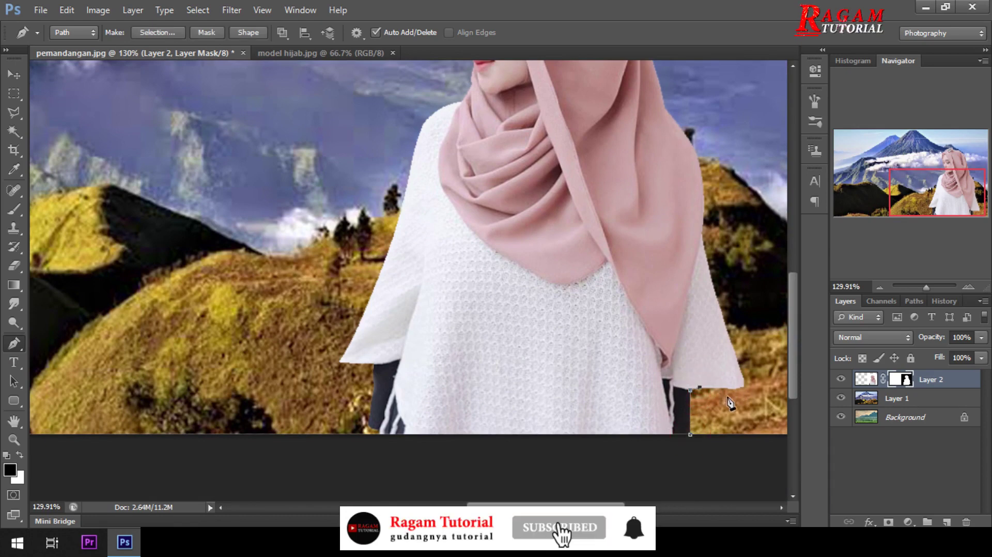
left_click_drag(729, 389, 743, 382)
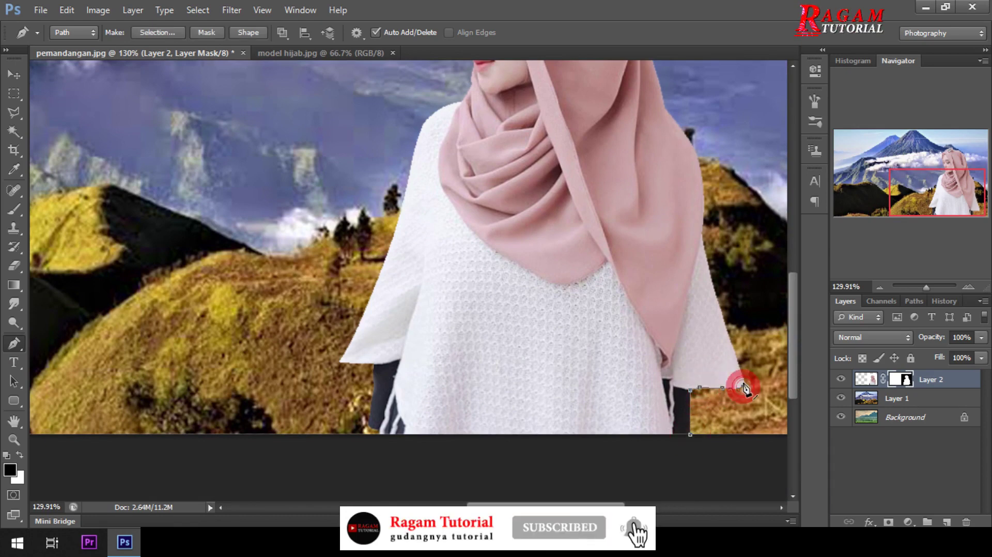
scroll(743, 382, "up", 2)
left_click(697, 245)
left_click_drag(698, 245, 696, 235)
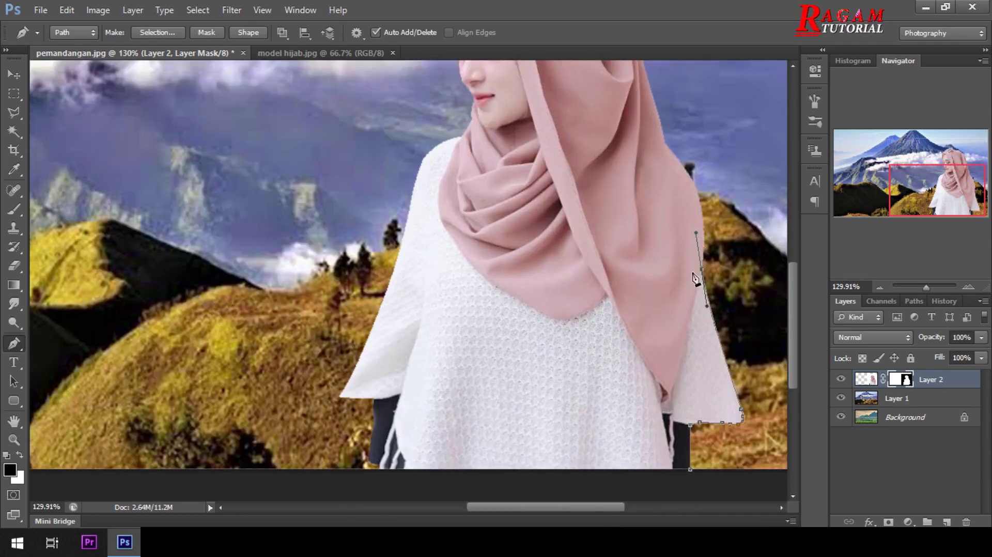
scroll(698, 274, "down", 2)
left_click_drag(674, 346, 666, 382)
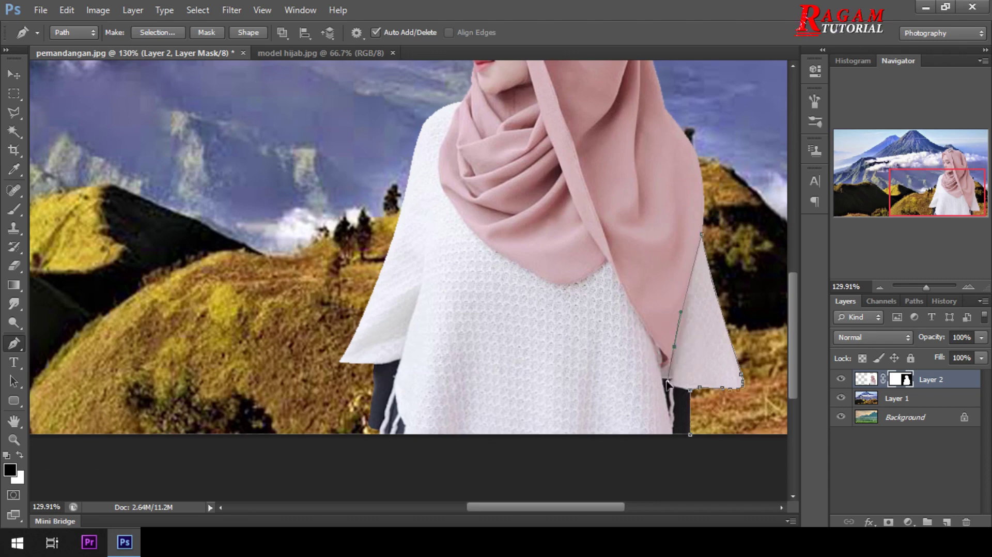
scroll(676, 357, "down", 1)
left_click_drag(669, 338, 664, 351)
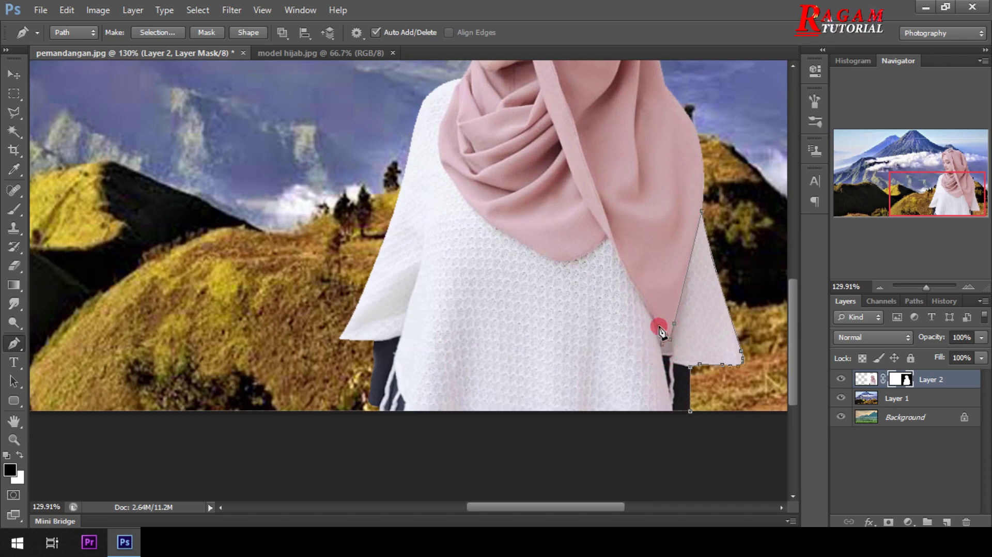
Step: Extend the path along the hijab's lower edge toward the sweater's neckline
scroll(663, 336, "up", 1)
left_click_drag(651, 328, 641, 310)
left_click(643, 313)
left_click(630, 287)
left_click(611, 254)
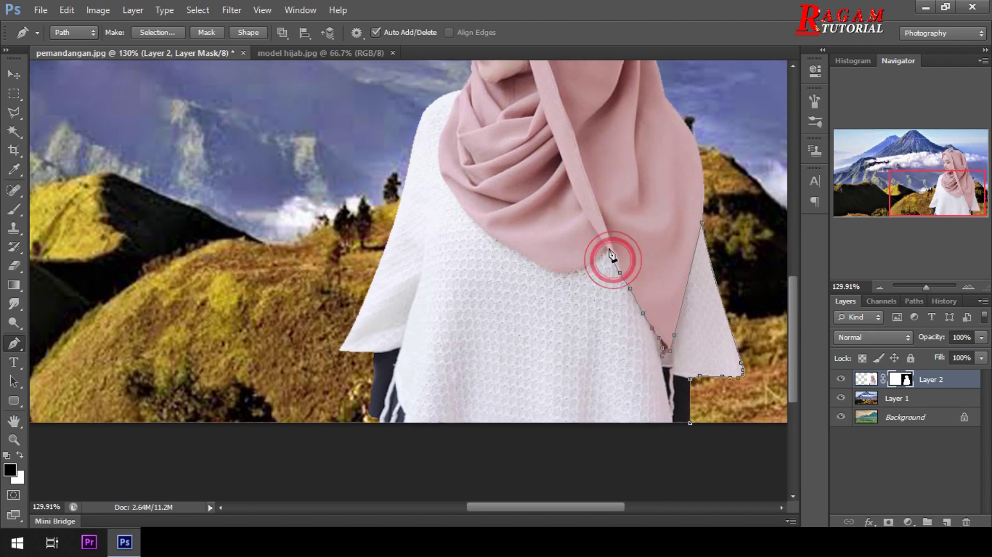
left_click_drag(561, 274, 549, 273)
left_click(562, 274, "alt")
left_click_drag(488, 233, 467, 213)
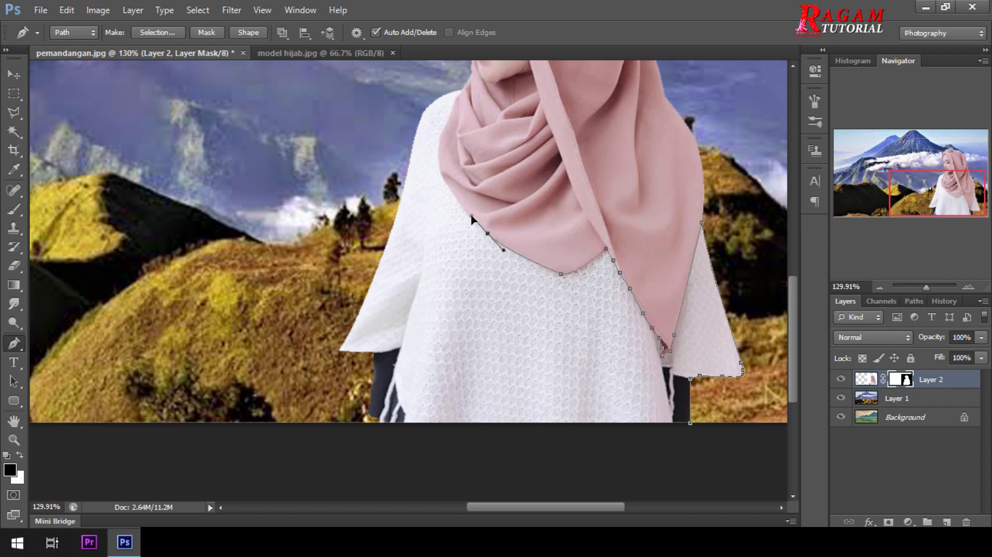
left_click(488, 233, "alt")
scroll(449, 257, "up", 2)
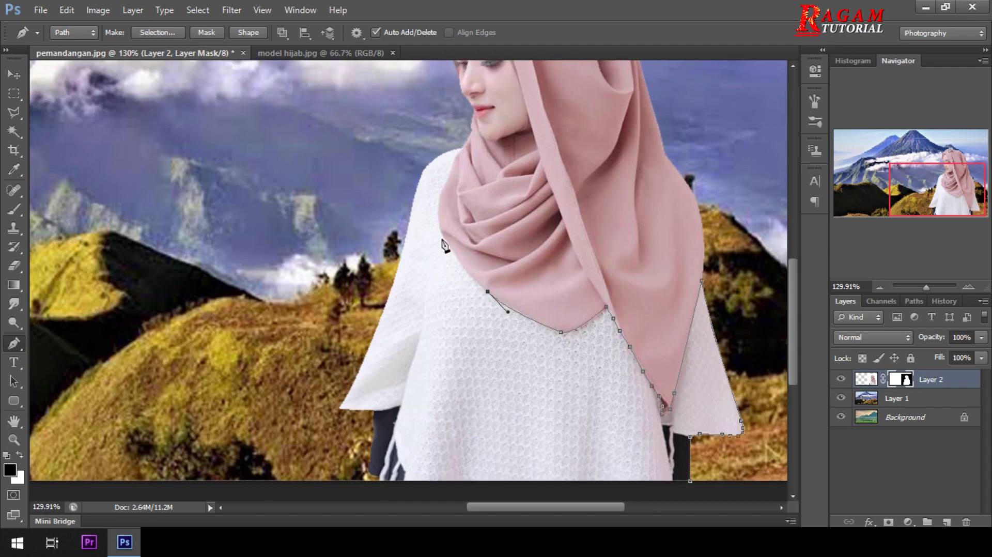
left_click_drag(439, 228, 428, 194)
Step: Continue the sweater path along the neckline and down the shoulder edge
left_click(440, 227, "alt")
scroll(441, 228, "up", 1)
left_click(448, 212)
left_click_drag(451, 212, 465, 190)
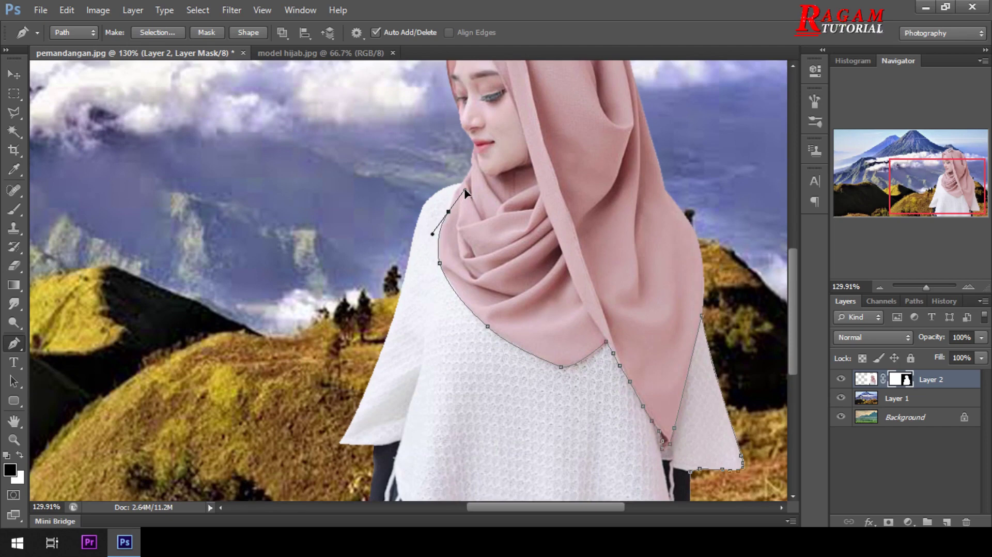
left_click(448, 212, "alt")
scroll(460, 222, "up", 1)
left_click(452, 225)
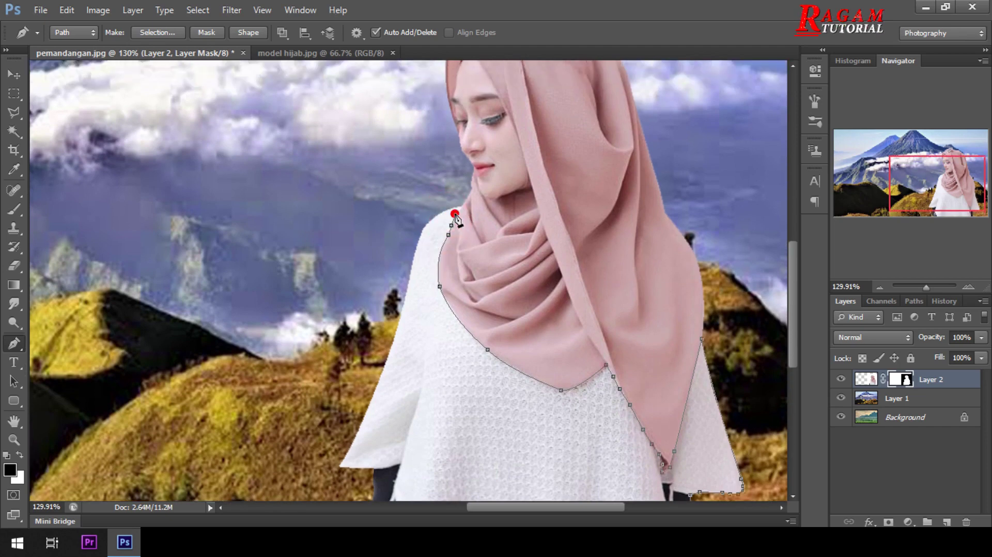
left_click(462, 205)
left_click_drag(422, 233, 421, 252)
scroll(416, 261, "down", 2)
left_click_drag(399, 275, 386, 299)
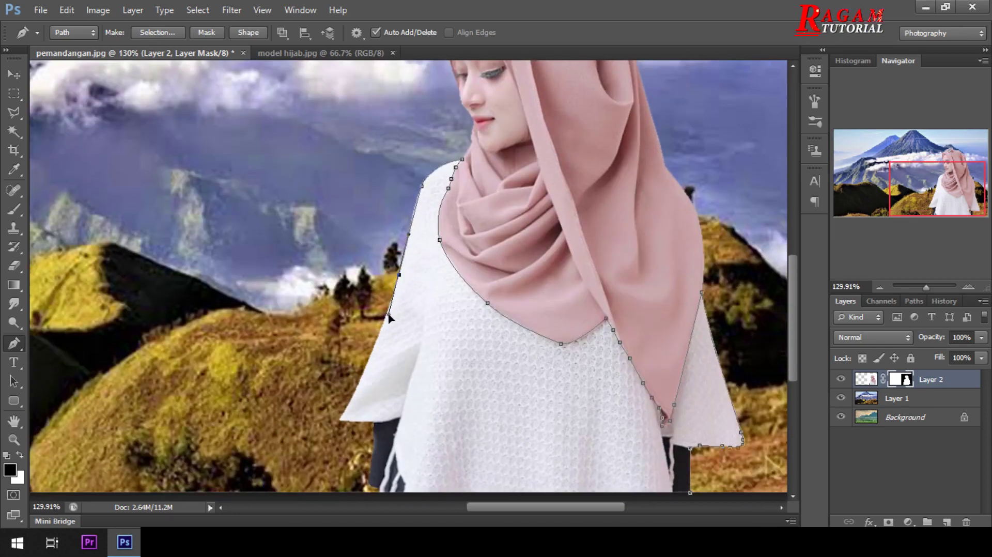
left_click(399, 275, "alt")
Step: Trace down the sleeve edge and close the path below the image's bottom edge
scroll(401, 279, "down", 3)
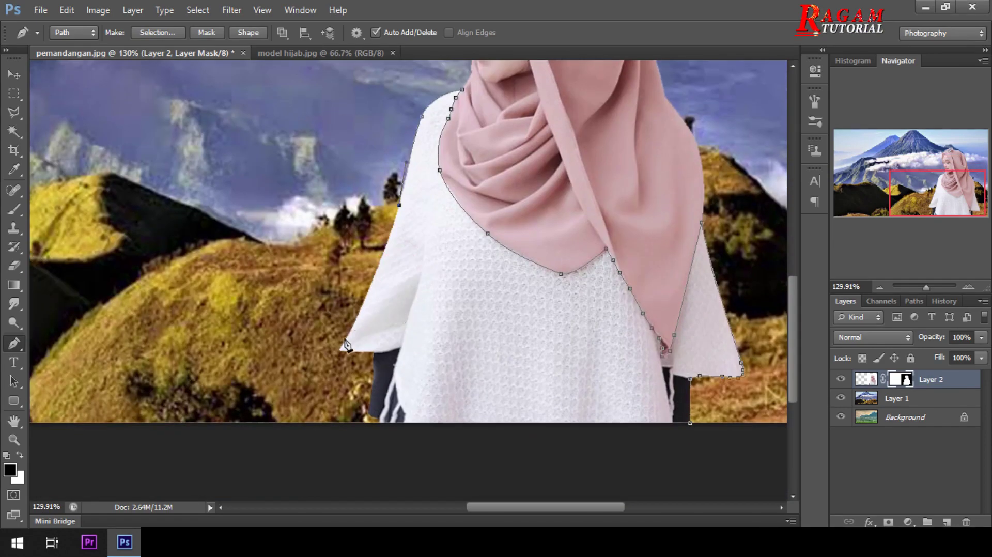
left_click_drag(379, 267, 371, 284)
left_click(378, 267, "alt")
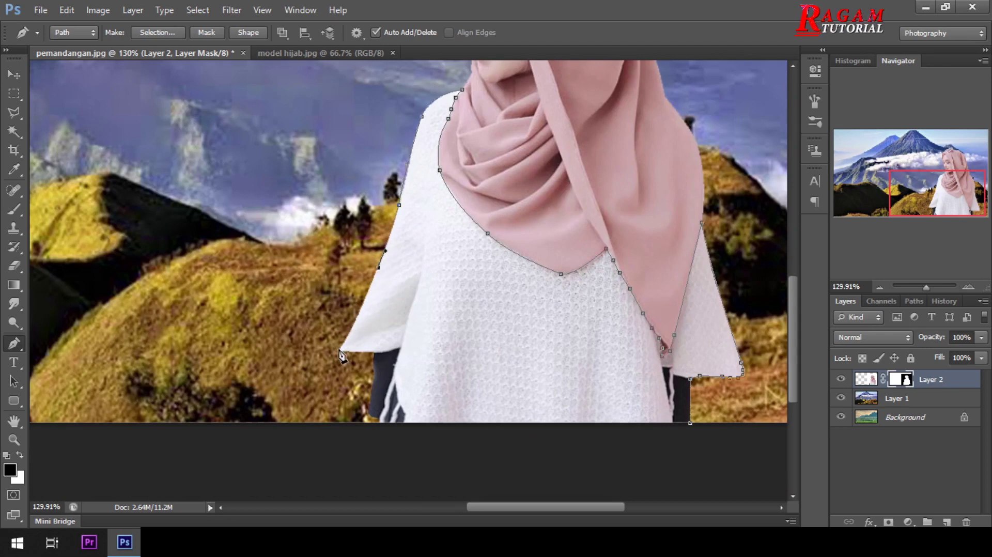
mouse_move(344, 348)
left_mouse_down()
mouse_move(332, 355)
mouse_move(382, 357)
left_mouse_up()
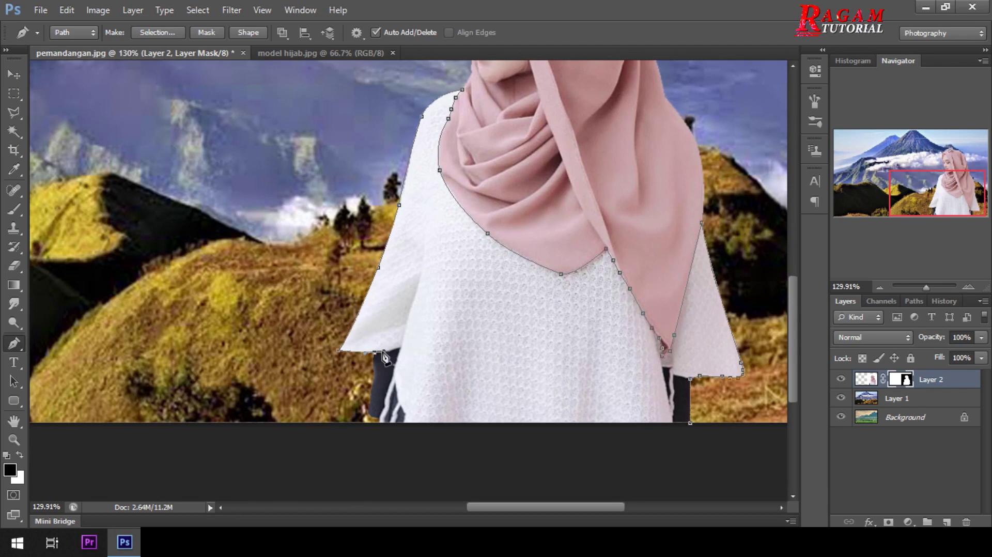
scroll(380, 289, "down", 4)
left_click(373, 282)
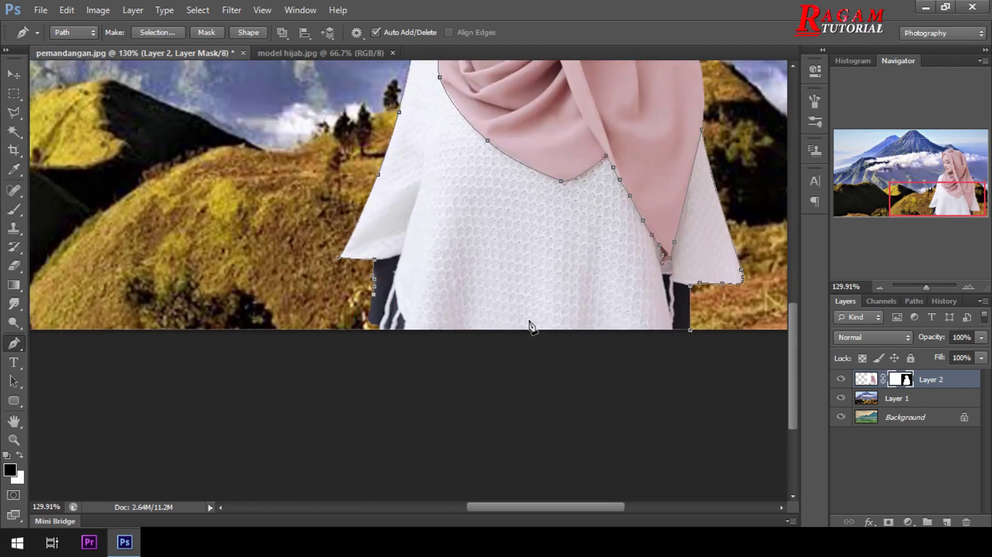
left_click(372, 296)
left_click(372, 307)
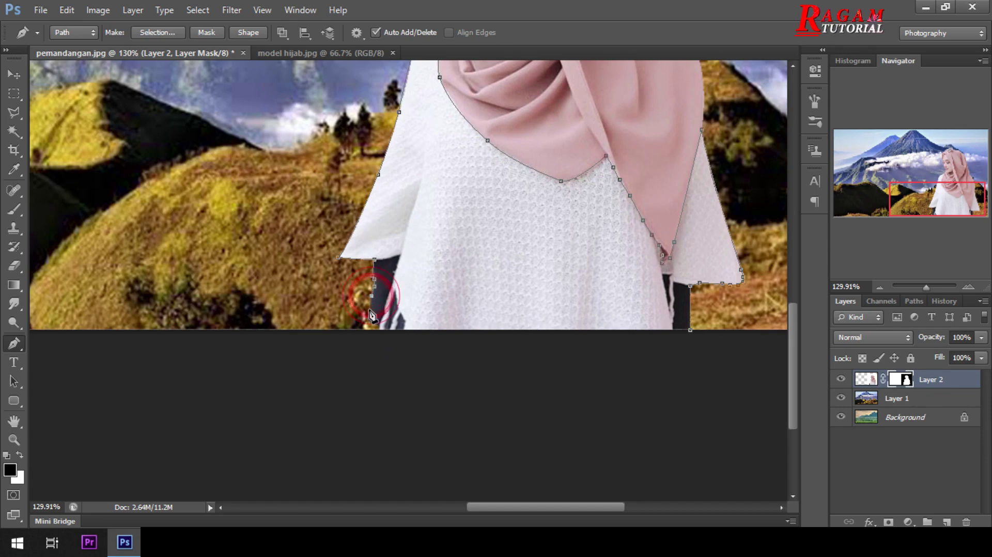
left_click(368, 317)
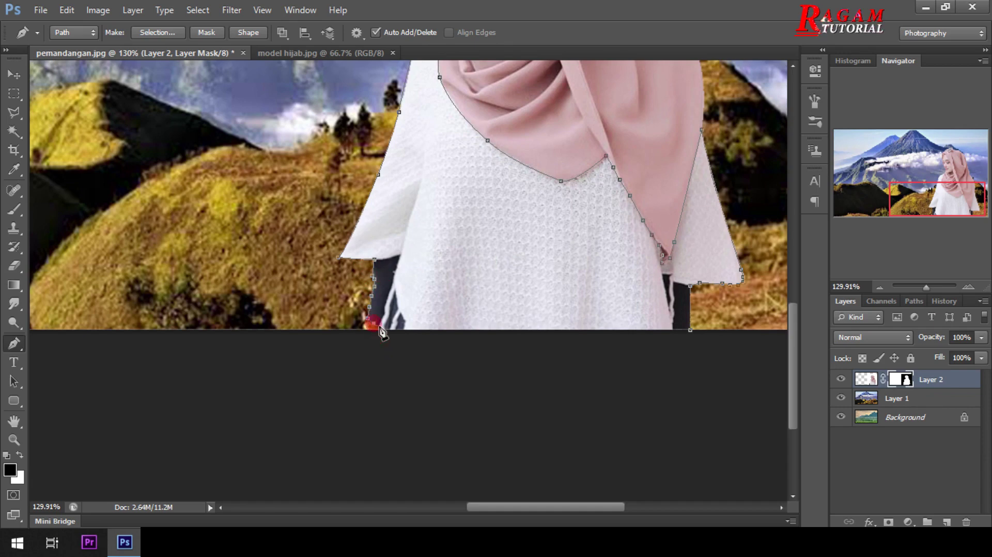
left_click(378, 329)
left_click(440, 345)
left_click(538, 350)
left_click(667, 343)
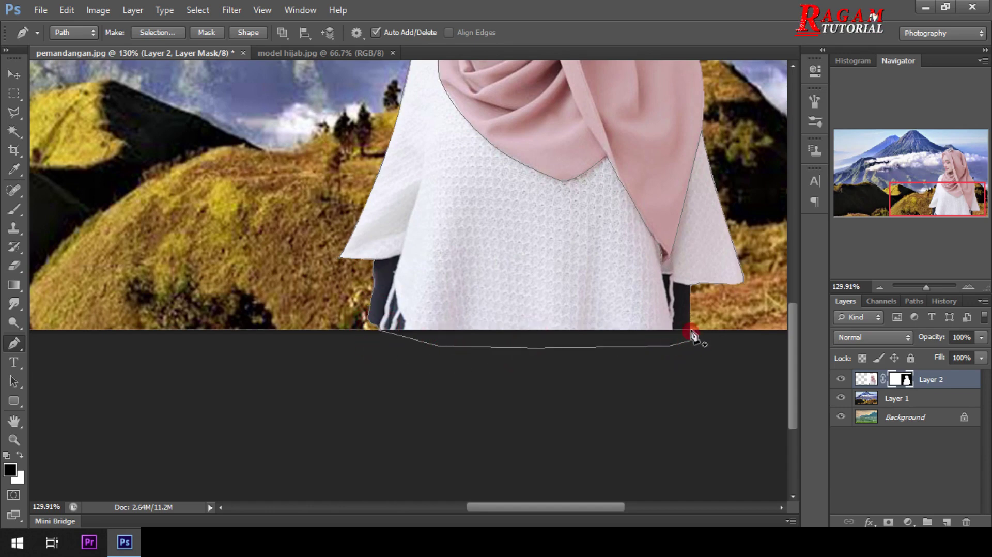
scroll(693, 354, "up", 2)
scroll(593, 305, "down", 3)
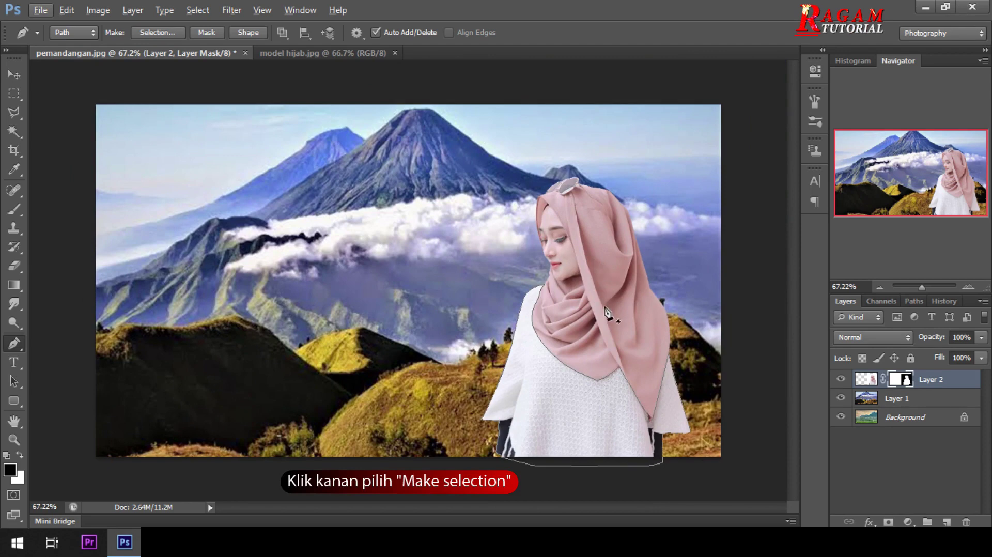
Step: Convert the sweater path into a selection with 0-pixel feather radius
right_click(553, 390)
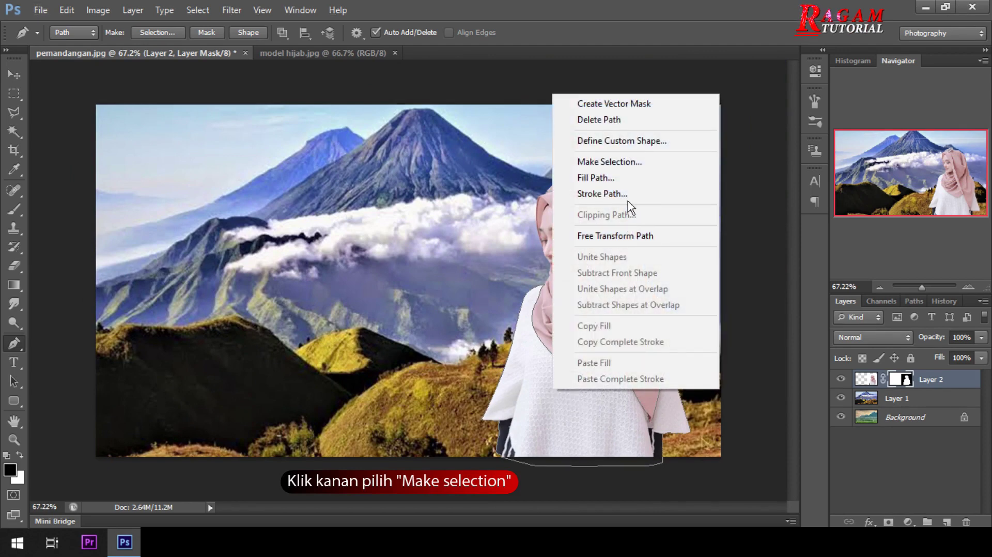
left_click(631, 164)
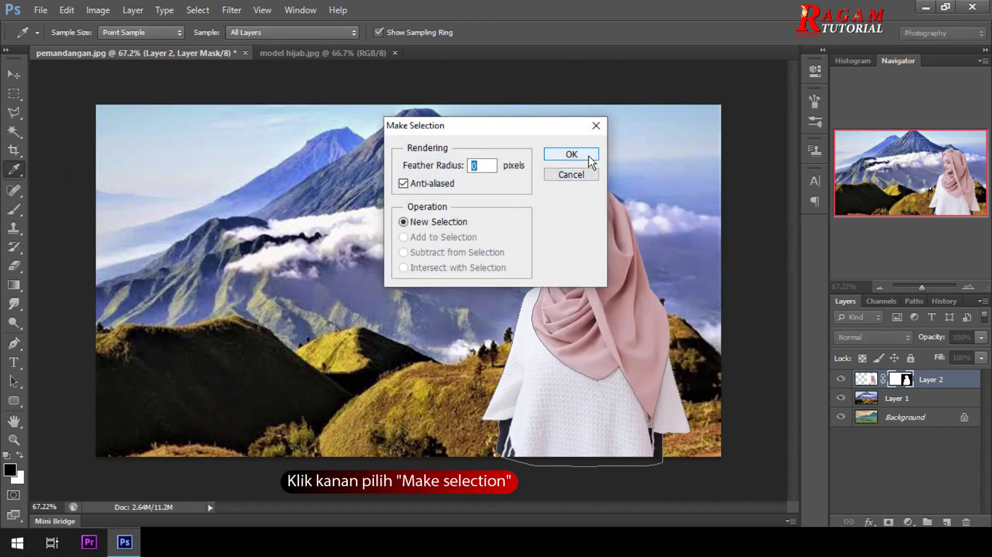
left_click(589, 157)
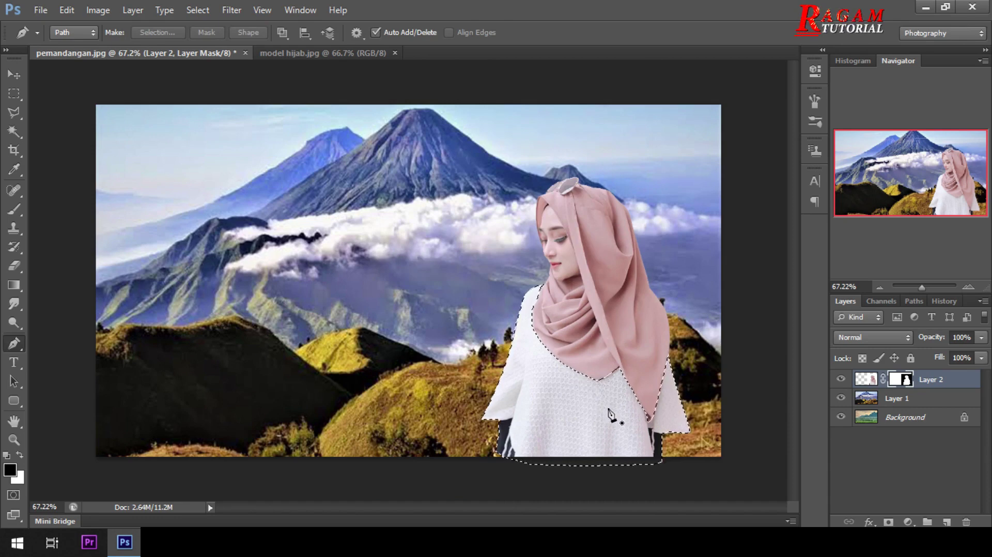
Step: Cut the selected sweater from Layer 2's image onto a new Layer 3 with Layer Via Cut
left_click(867, 381)
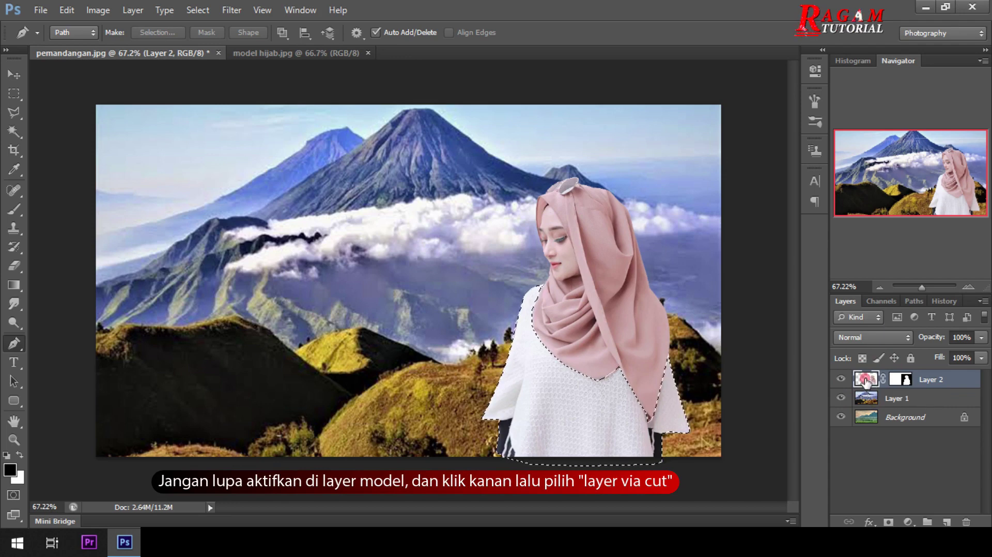
left_click(14, 113)
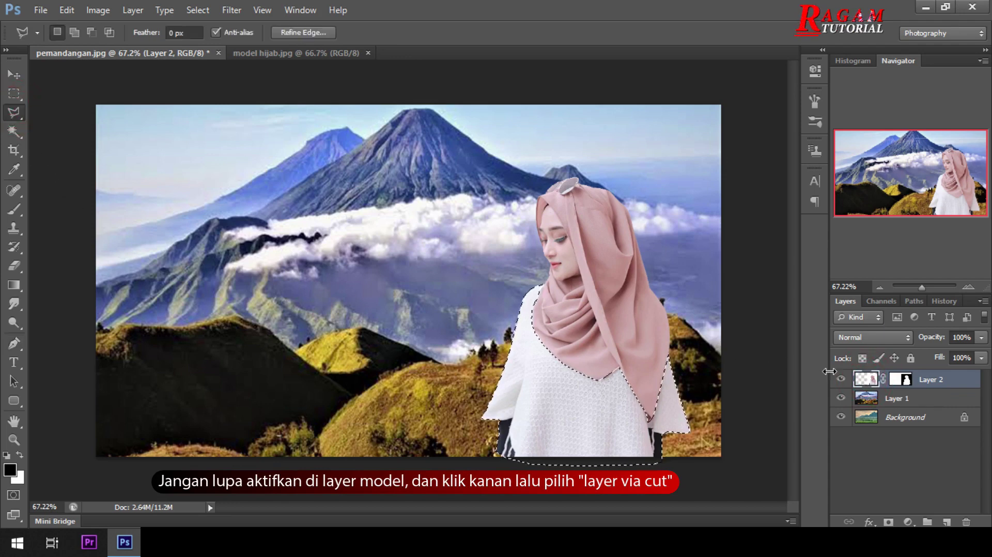
right_click(572, 399)
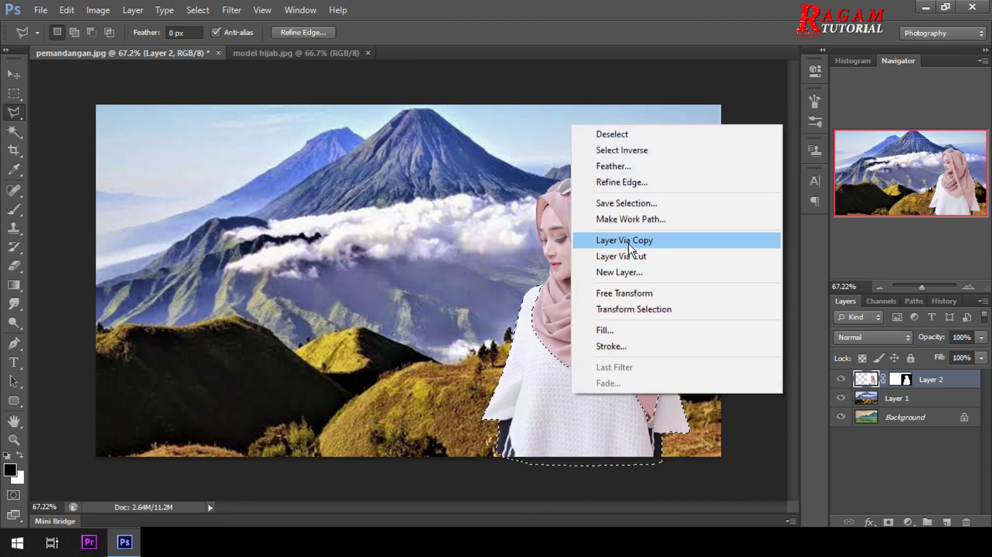
left_click(672, 255)
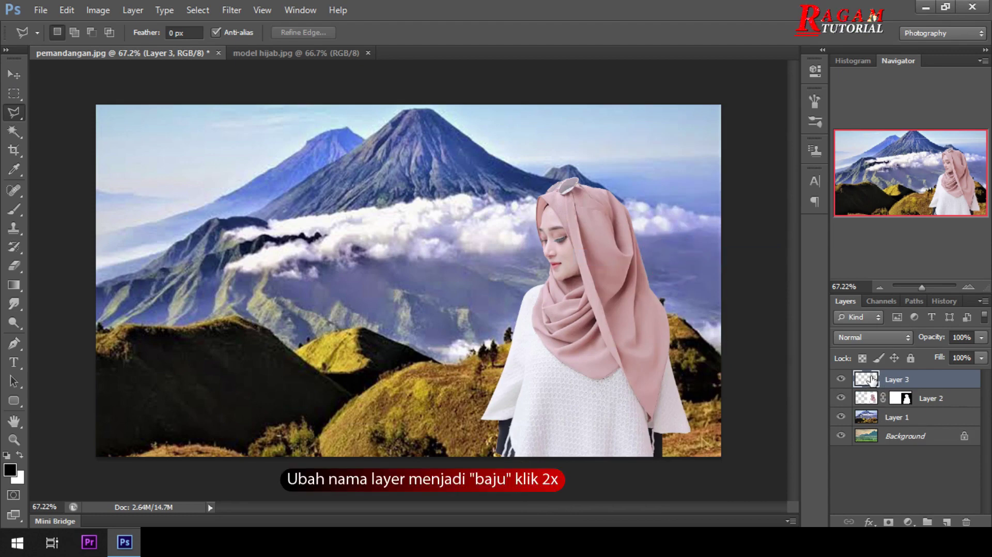
Step: Rename Layer 3 to 'Baju' and switch its blend mode from Normal to Multiply
double_click(904, 381)
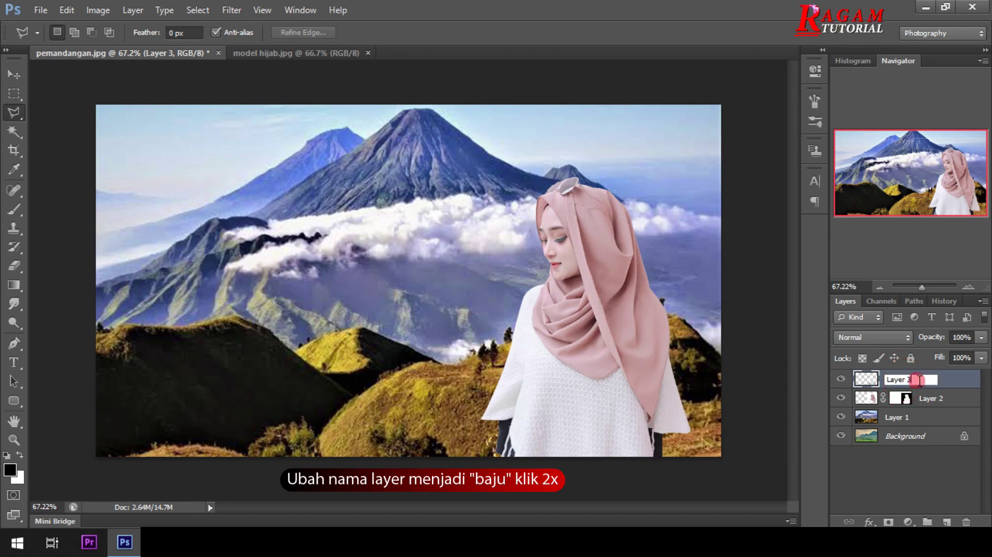
type("Baju")
key("Return")
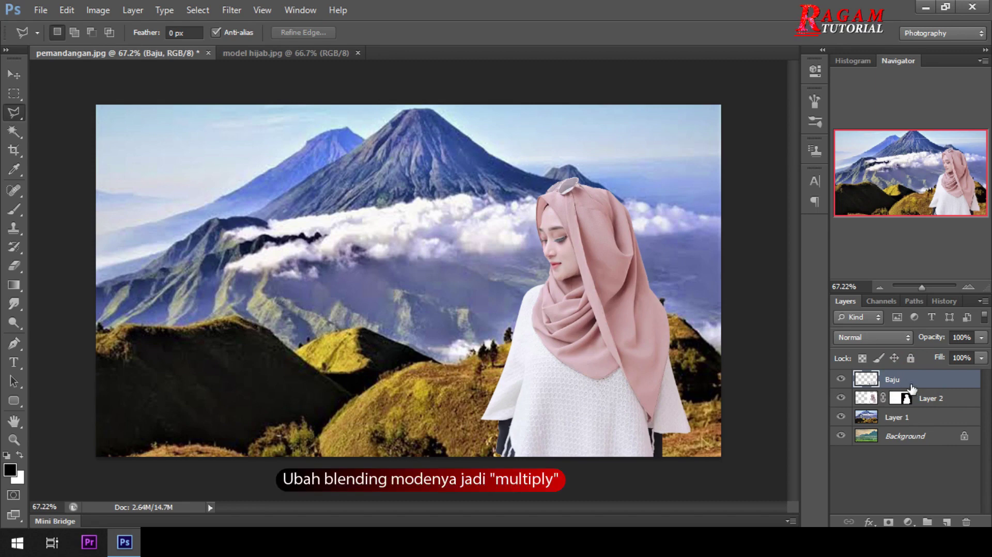
left_click(881, 339)
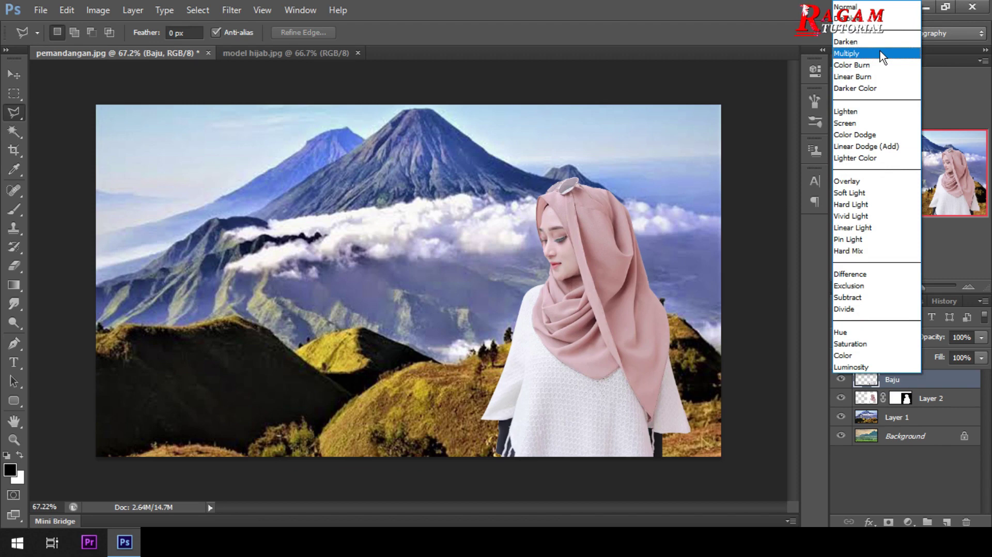
left_click(880, 54)
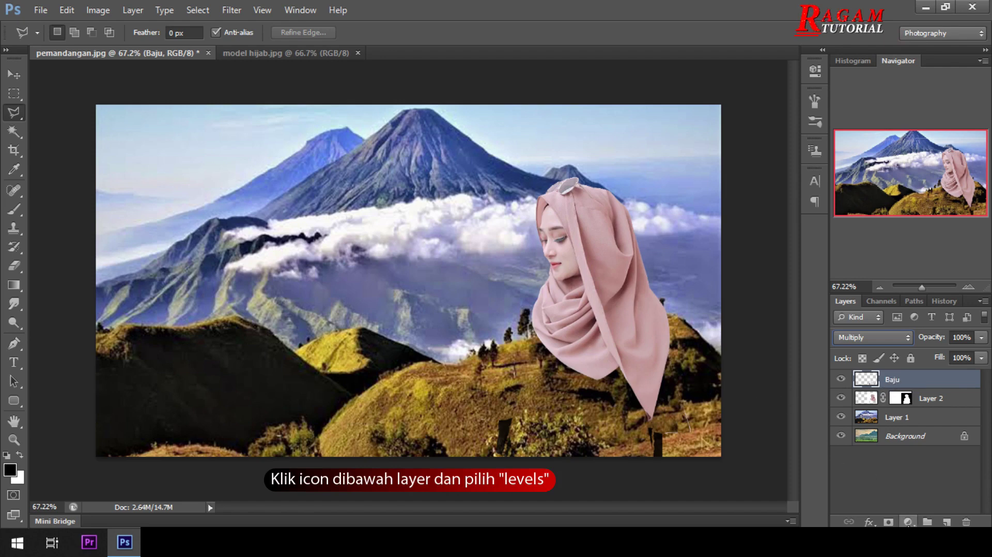
Step: Add a Levels adjustment clipped to the Baju layer and raise the black input to 96
left_click(908, 522)
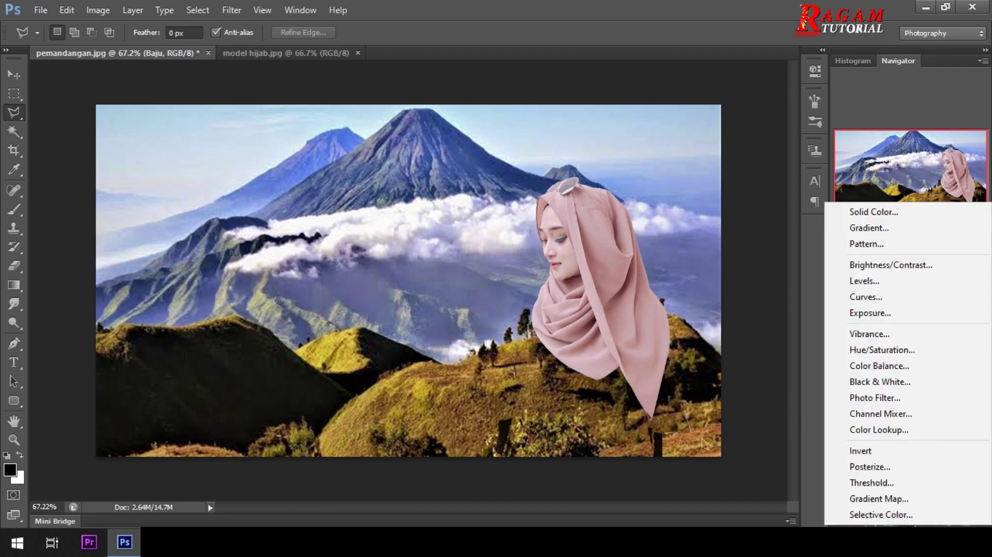
left_click(907, 287)
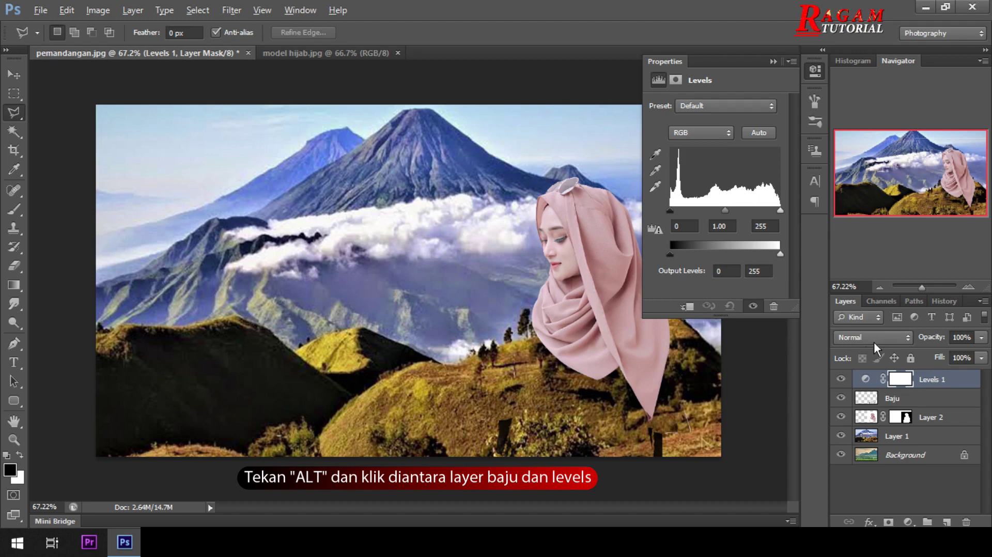
left_click(870, 383, "alt")
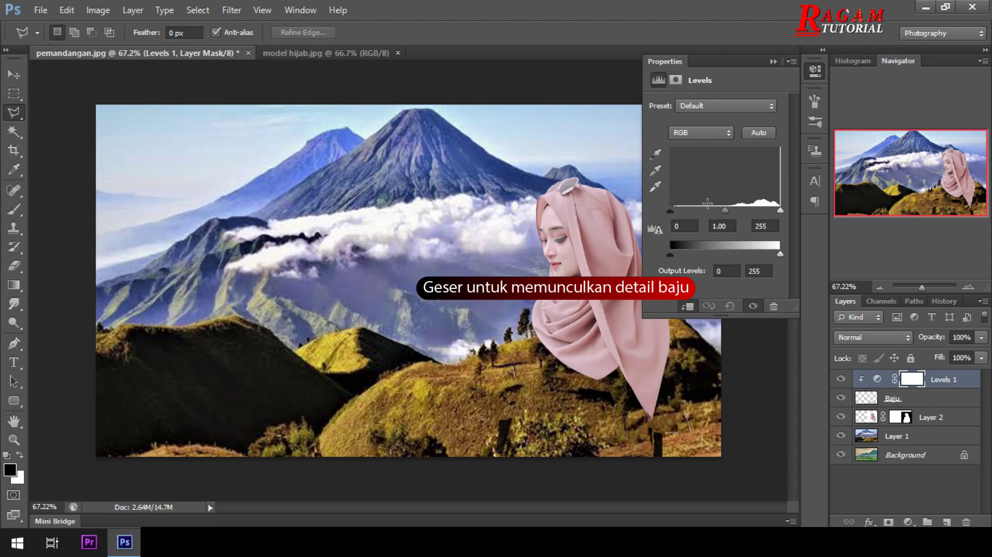
left_click_drag(690, 212, 761, 211)
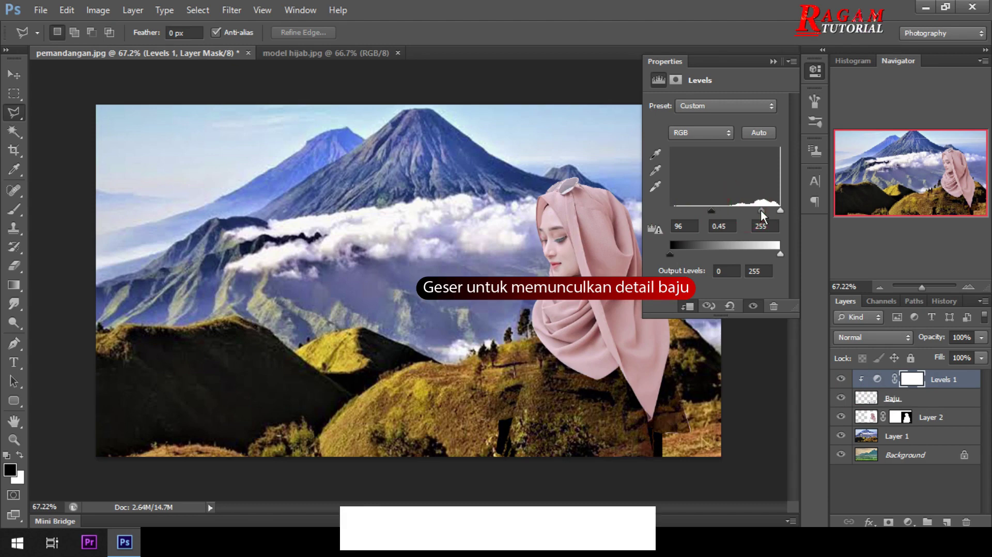
Step: Darken the sweater with Levels input black 146, gamma 0.39, and output black 47
mouse_move(711, 211)
left_mouse_down()
mouse_move(769, 211)
mouse_move(734, 211)
left_mouse_up()
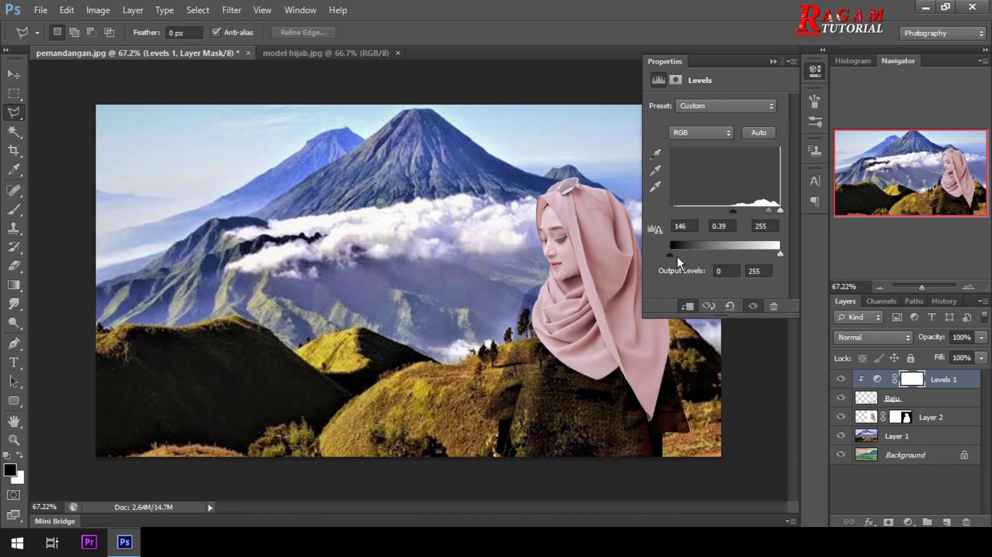
left_click_drag(687, 254, 698, 252)
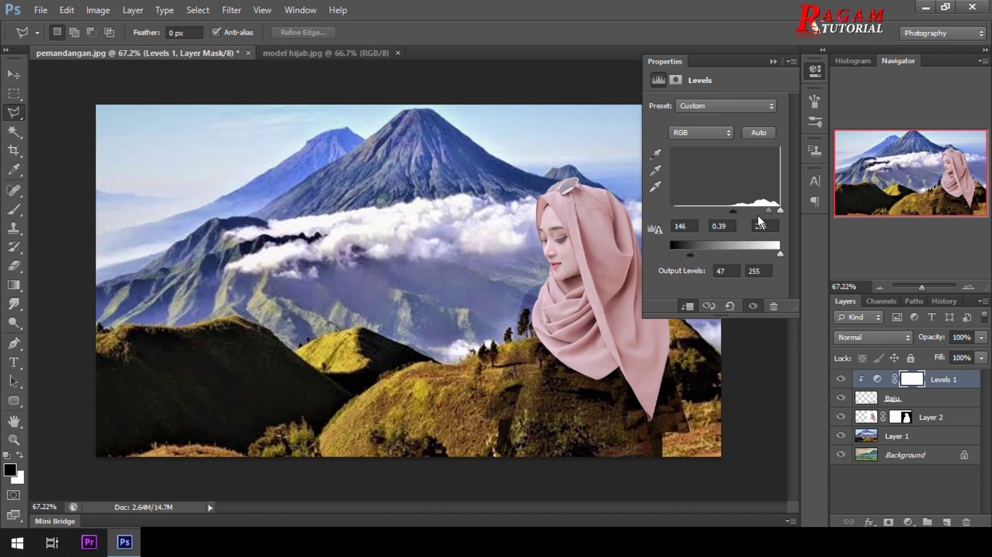
left_click_drag(775, 211, 780, 212)
left_click(774, 60)
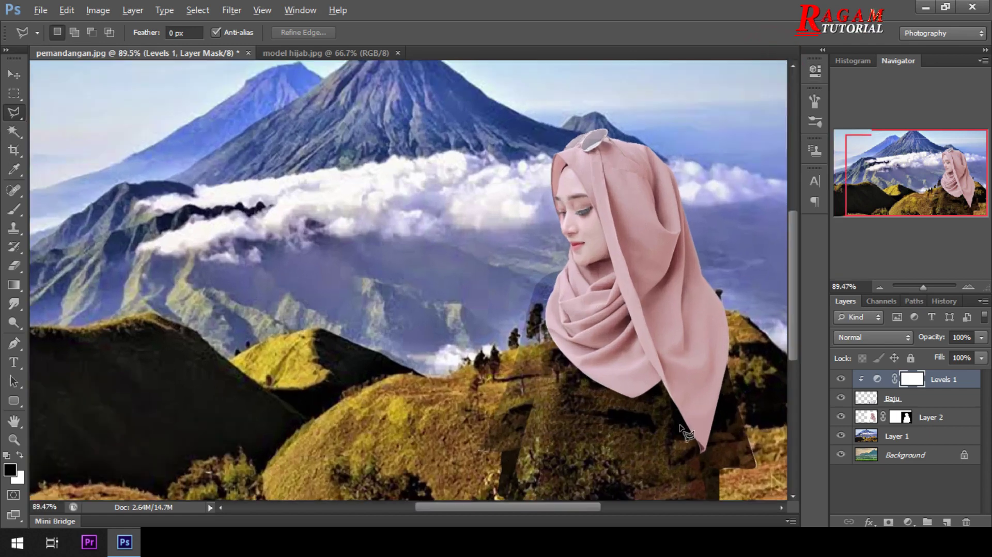
Step: Scroll the Layers panel and select Layer 2's layer mask for editing
scroll(677, 413, "up", 1)
left_click_drag(799, 324, 799, 359)
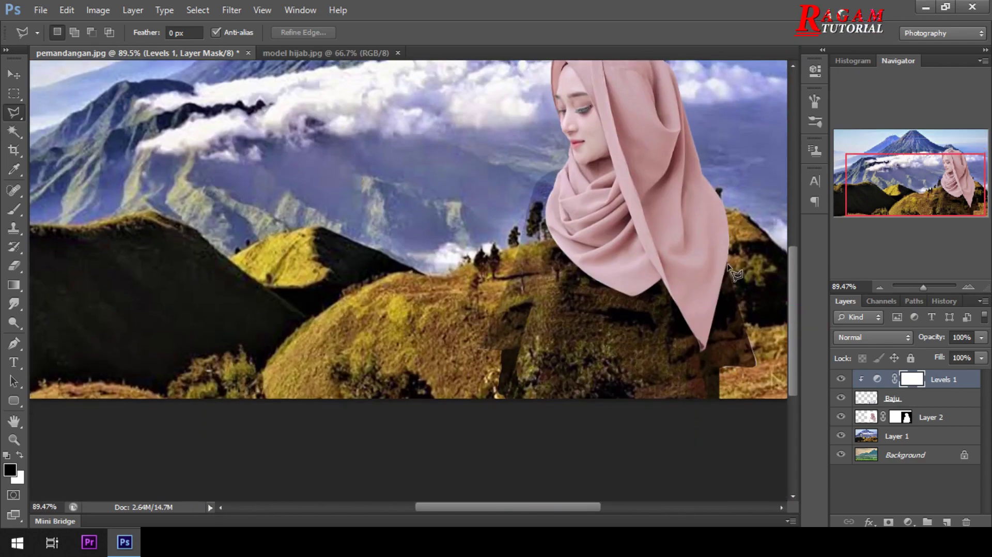
scroll(703, 351, "up", 2)
scroll(702, 351, "up", 1)
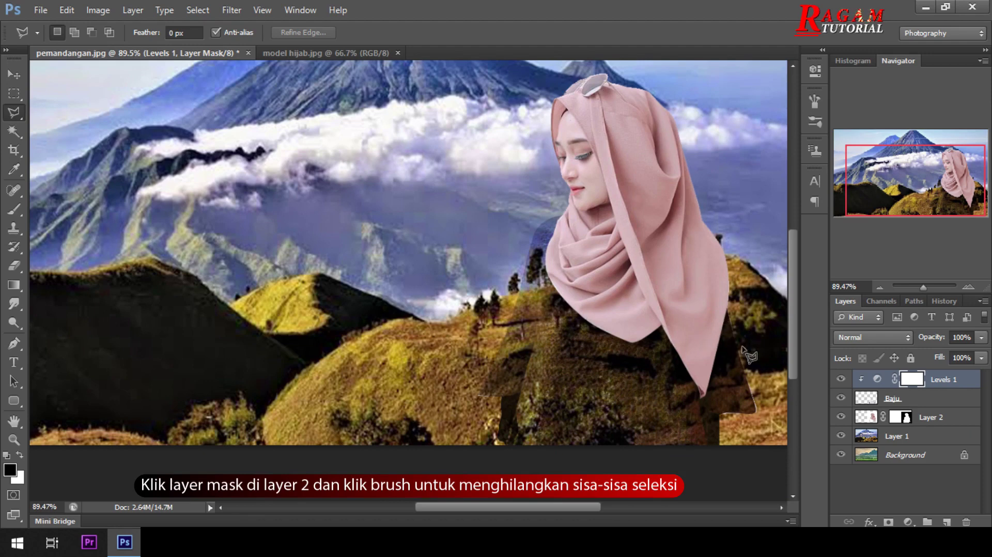
left_click(894, 421)
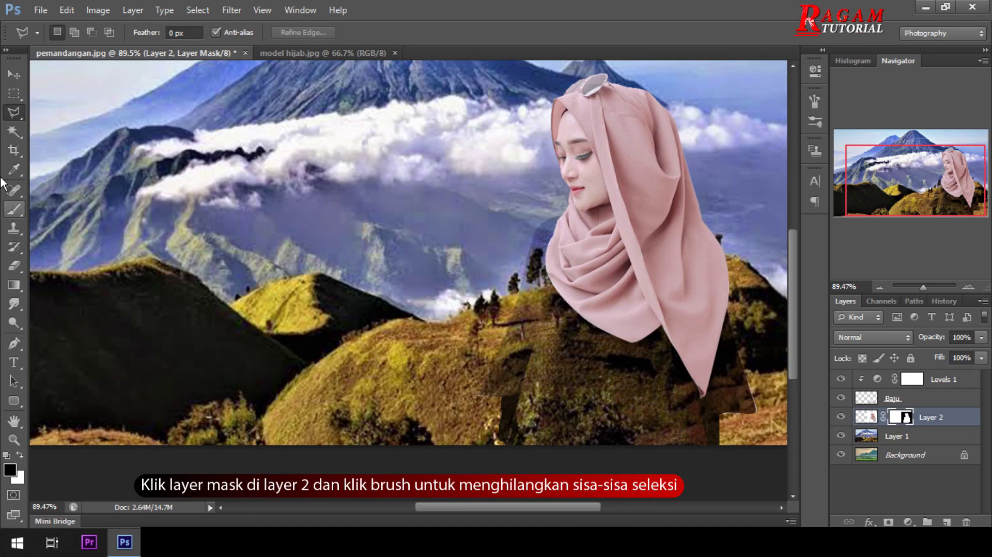
Step: Choose the Brush Tool with the soft round brush preset
left_click(14, 209)
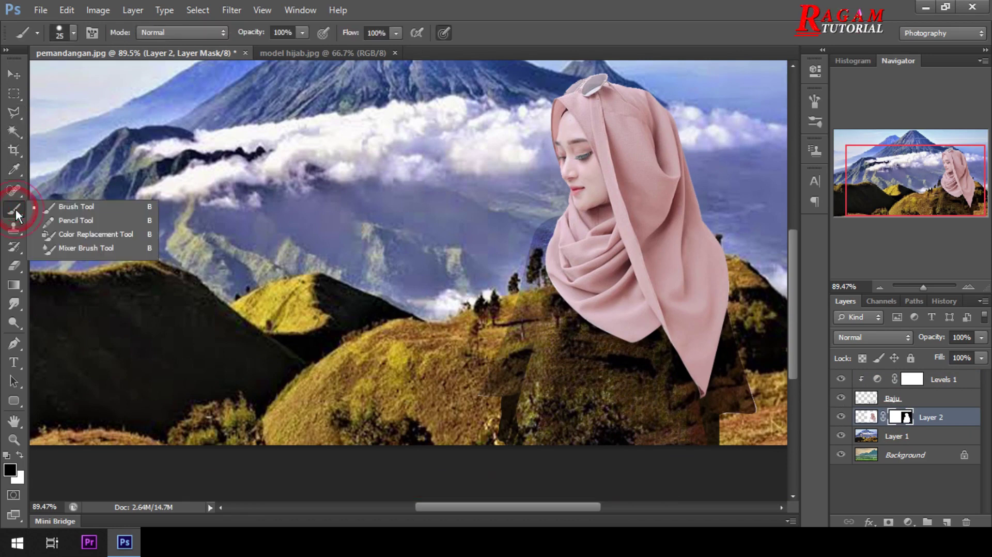
left_click(61, 206)
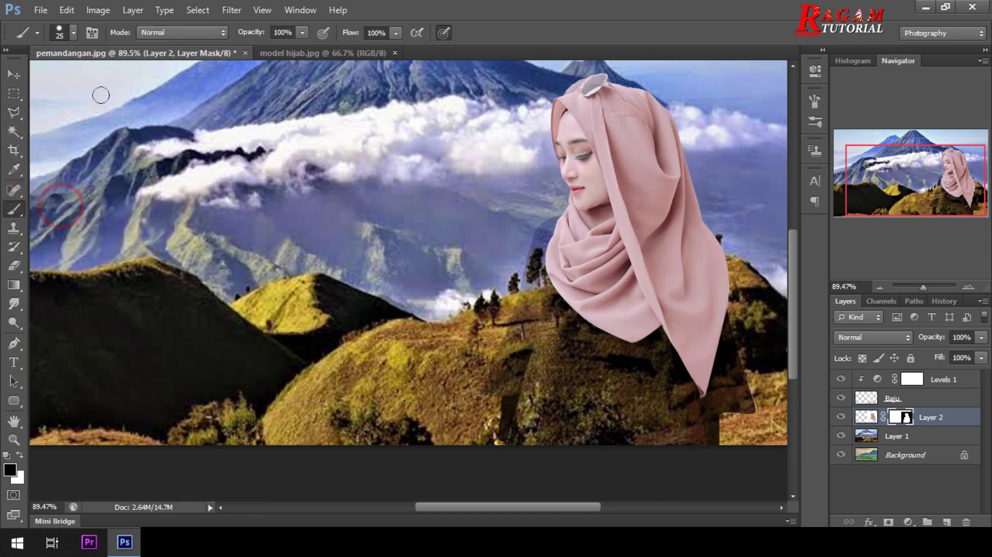
left_click(73, 32)
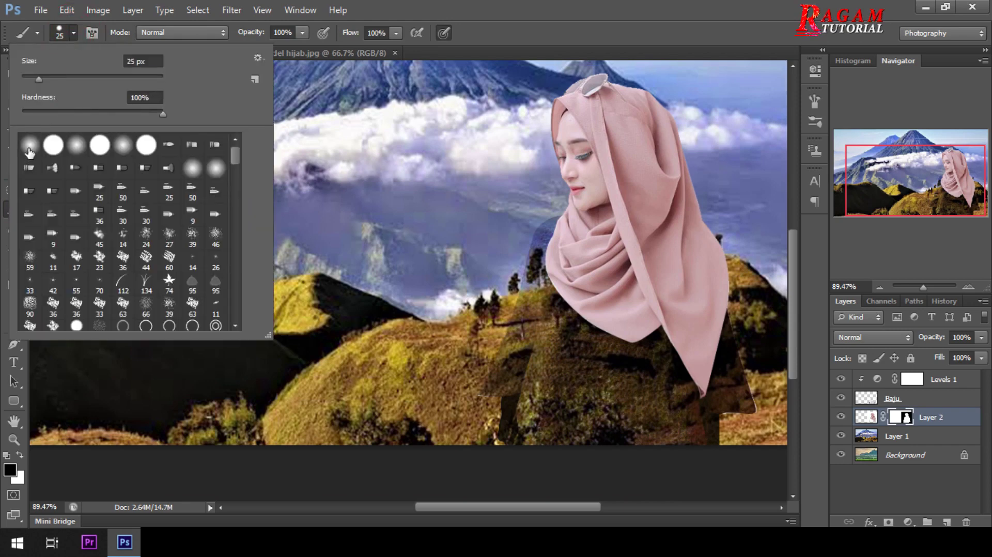
left_click(30, 147)
left_click(72, 35)
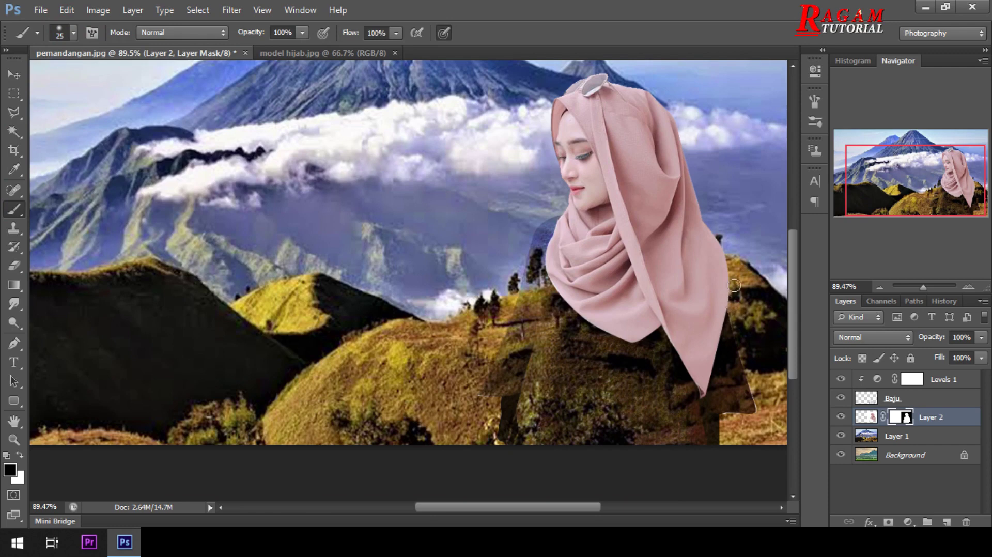
Step: Paint the mask along the hijab's right edge and the figure's lower-right body
left_click_drag(733, 288, 737, 324)
left_click_drag(760, 404, 748, 366)
left_click_drag(761, 402, 736, 418)
left_click(734, 302)
Step: Zoom in to touch up a remaining lower mask edge, then zoom back out
scroll(687, 331, "up", 2)
scroll(685, 342, "up", 2)
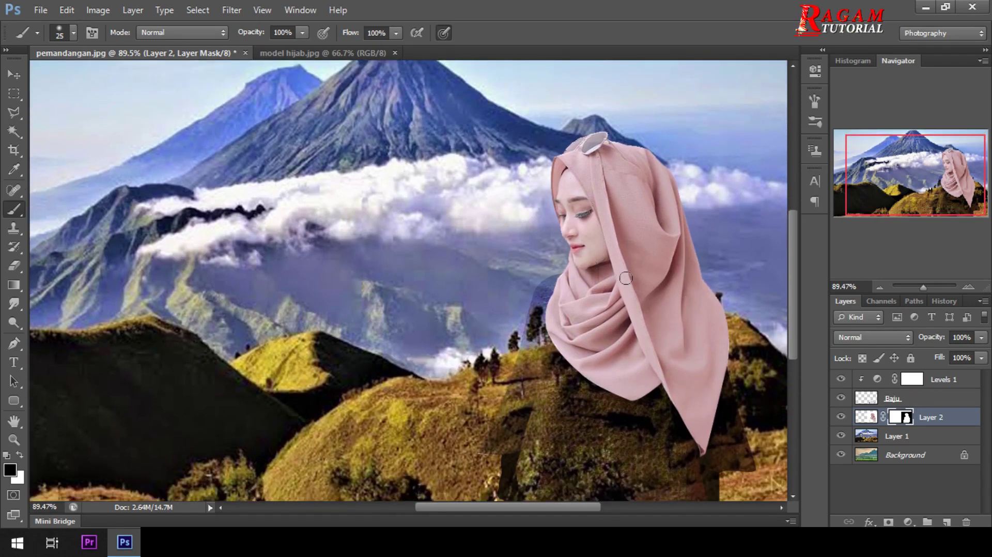
scroll(626, 278, "down", 2)
key("alt")
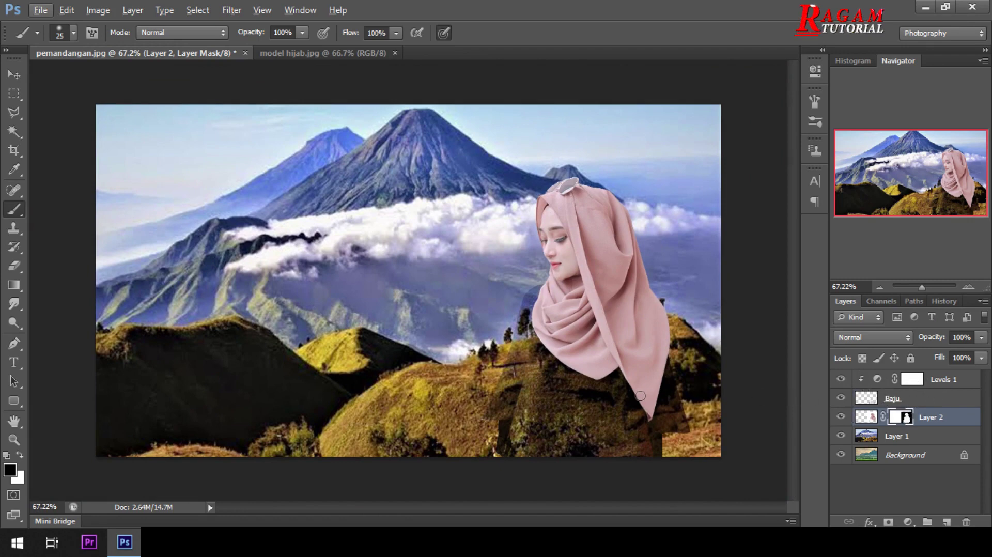
scroll(641, 398, "up", 2)
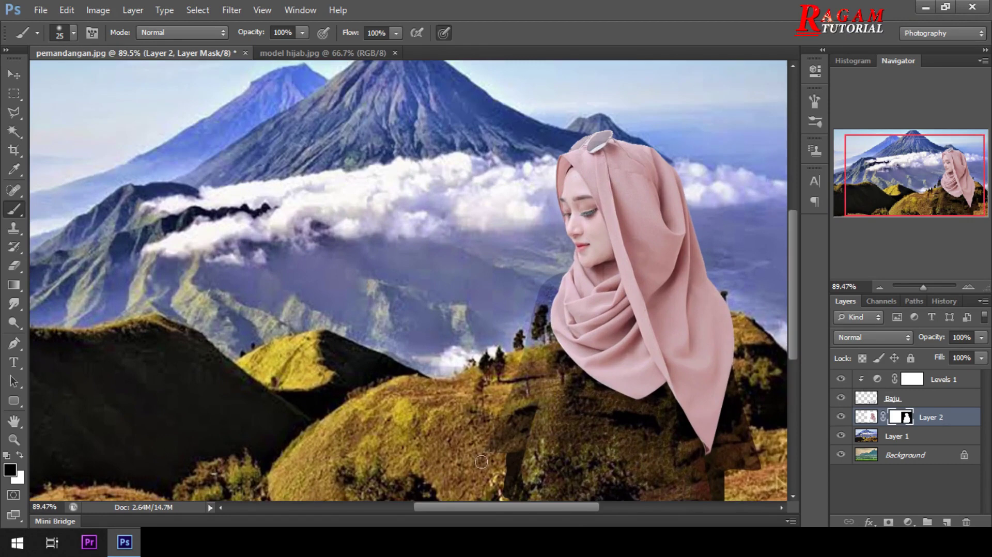
left_click_drag(484, 458, 494, 458)
scroll(532, 455, "down", 1)
scroll(571, 419, "down", 1)
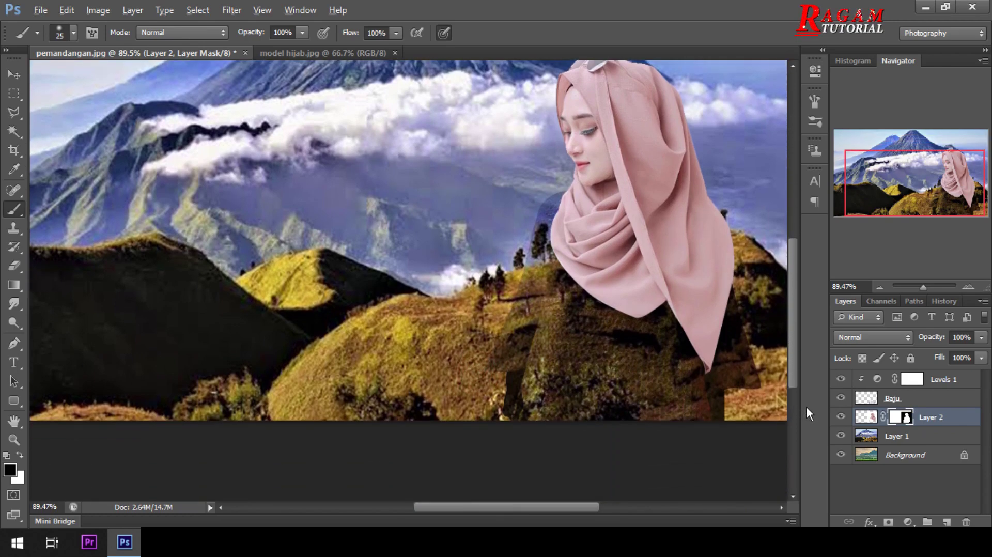
scroll(560, 289, "down", 2)
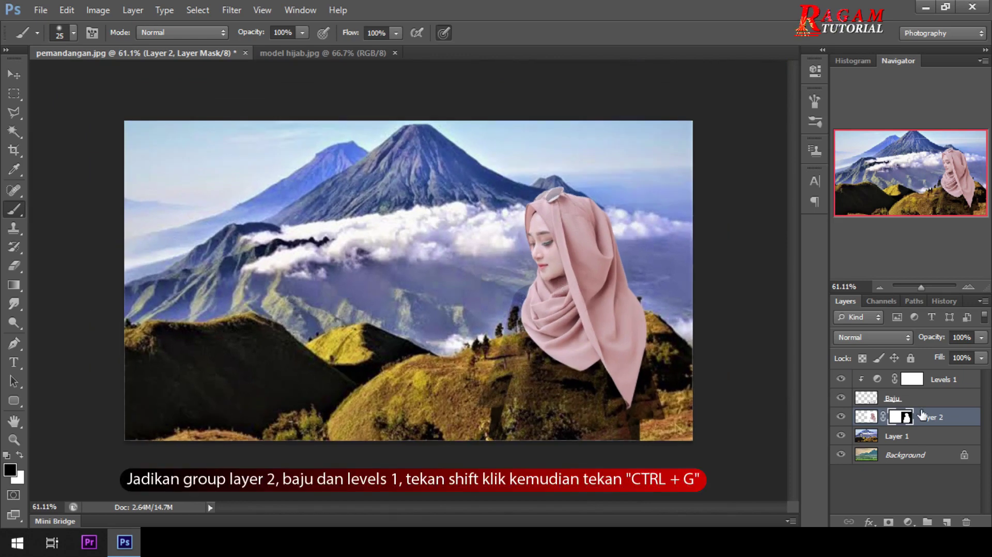
Step: Group Levels 1, Baju and Layer 2 with Ctrl+G and rename the group 'Model'
left_click(935, 381)
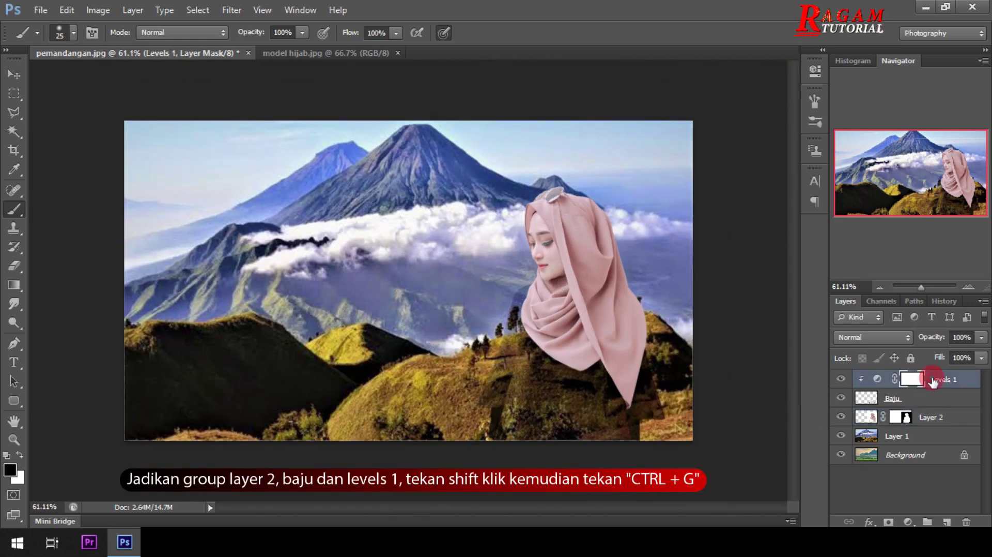
left_click(935, 418, "shift")
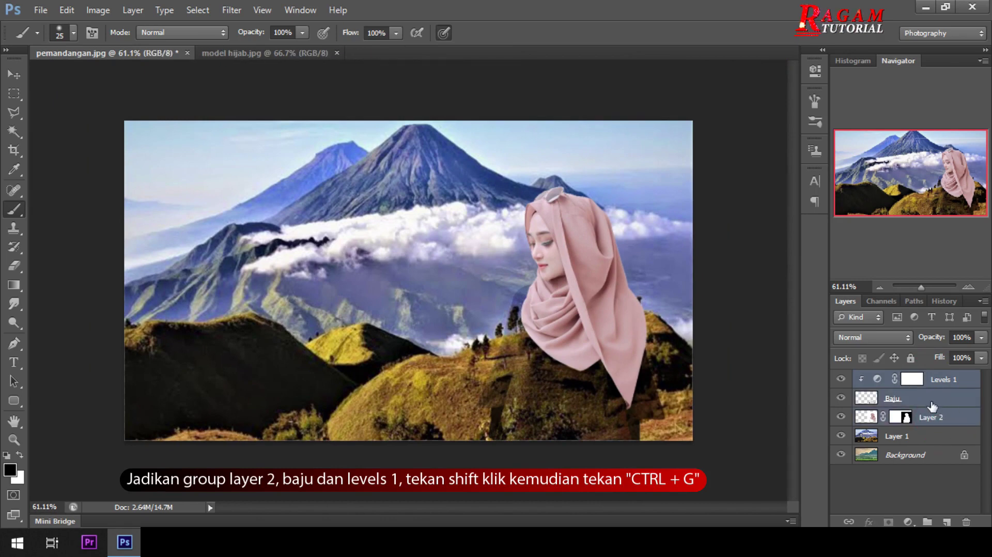
key("ctrl+g")
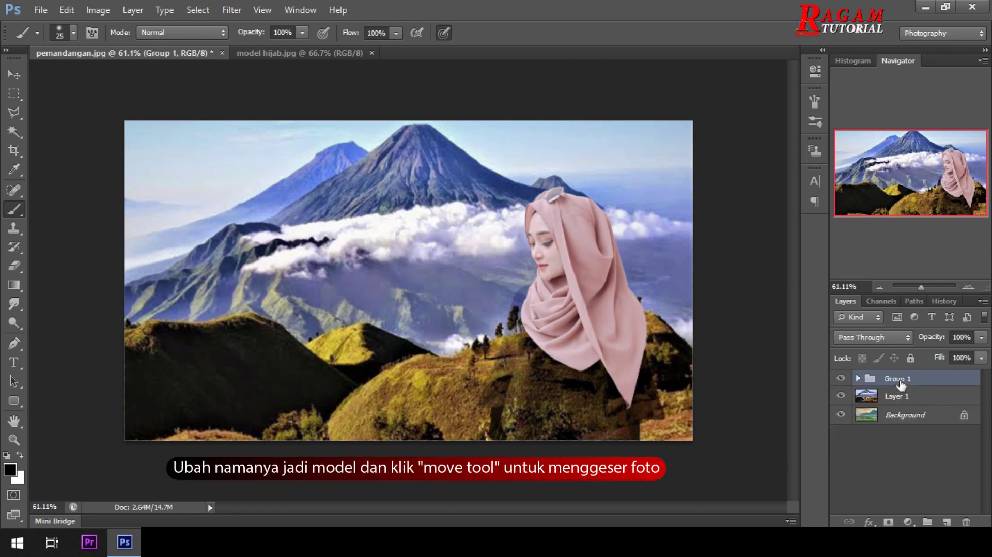
double_click(899, 379)
type("Model")
key("Return")
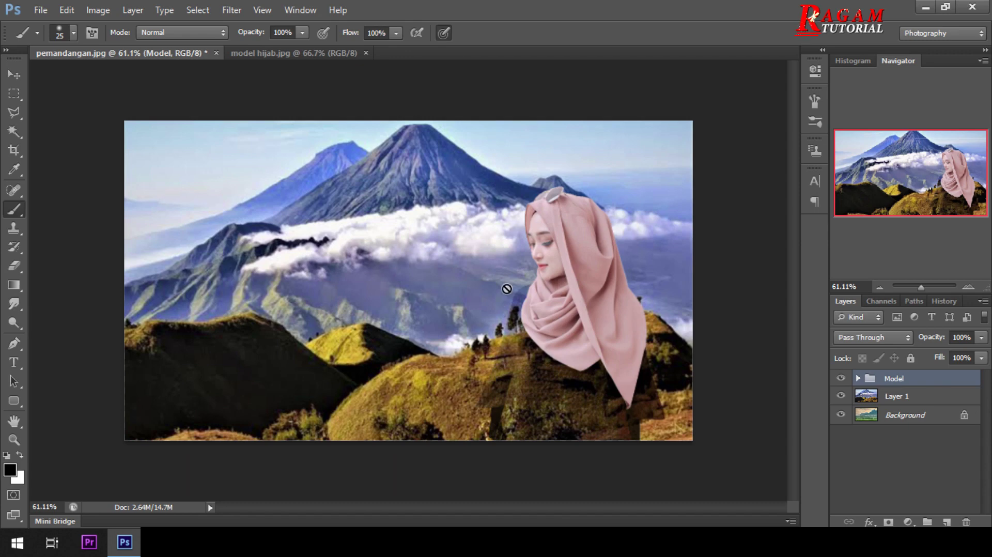
Step: Shift the Model group slightly to the right with the Move Tool
left_click(15, 74)
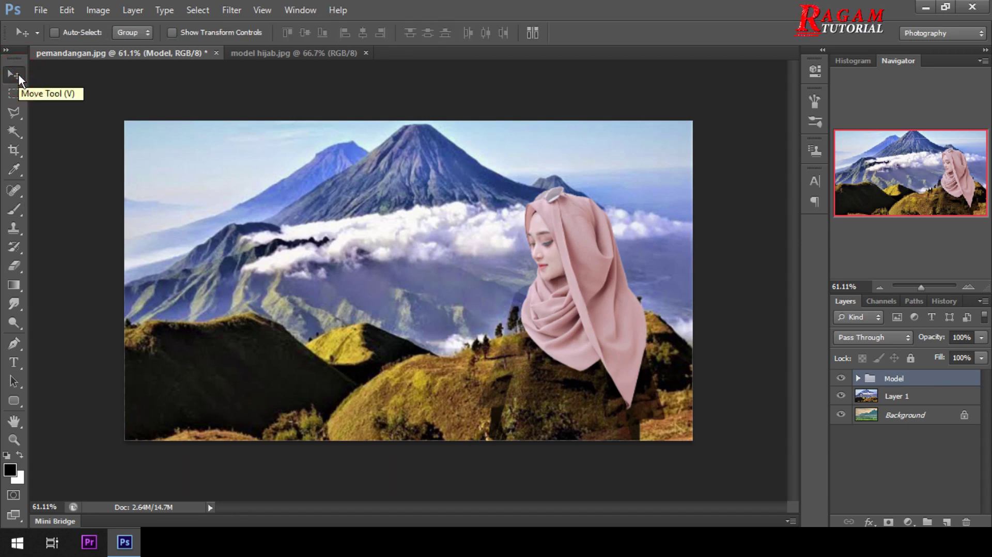
mouse_move(572, 318)
left_mouse_down()
mouse_move(553, 320)
mouse_move(598, 323)
left_mouse_up()
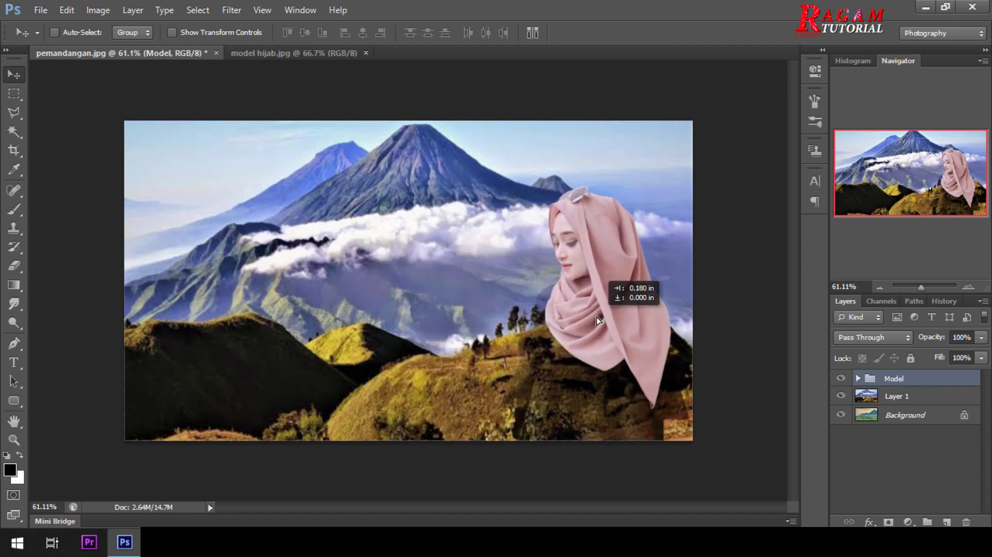
left_click_drag(598, 323, 597, 324)
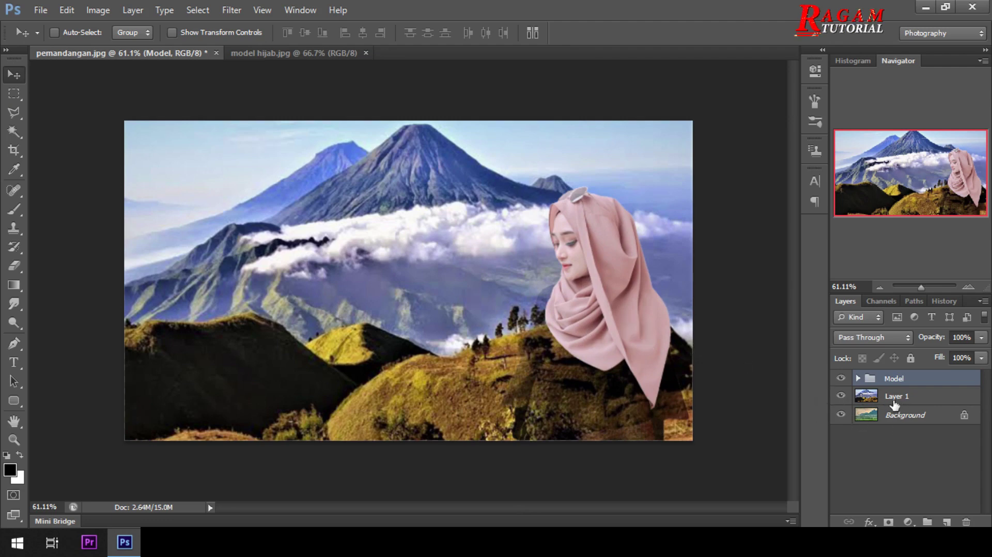
Step: Toggle Layer 1's mountain background to compare with the green valley, ending on the mountain
left_click(842, 396)
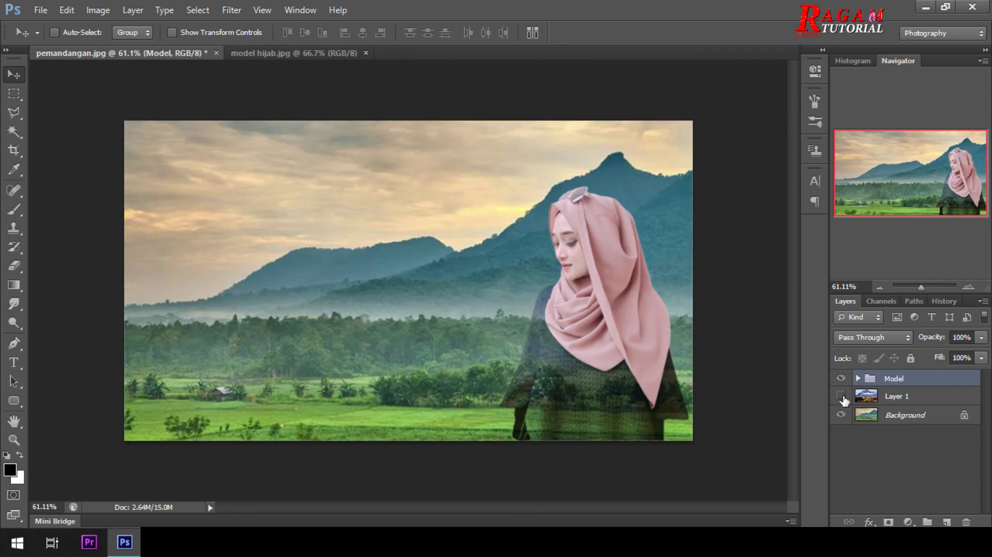
left_click(842, 396)
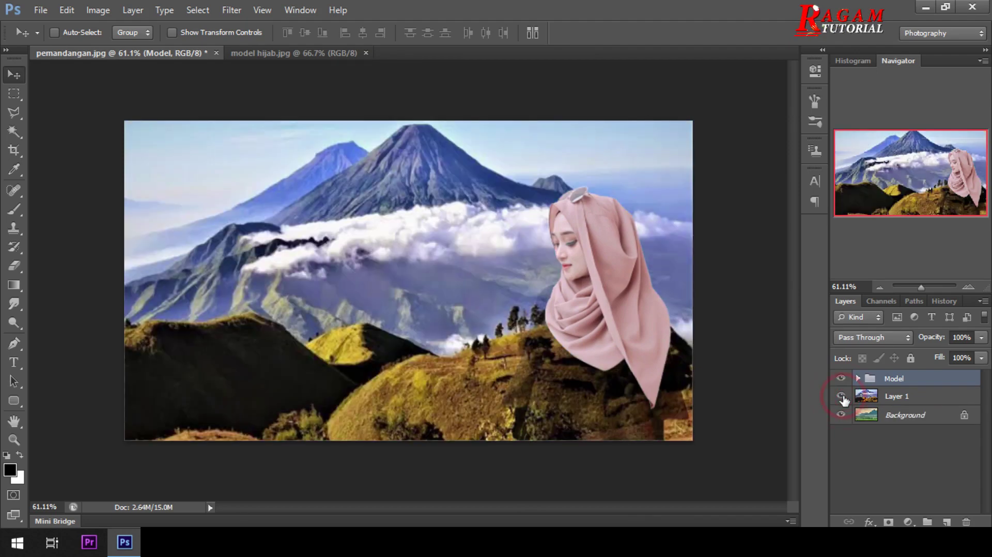
left_click(841, 396)
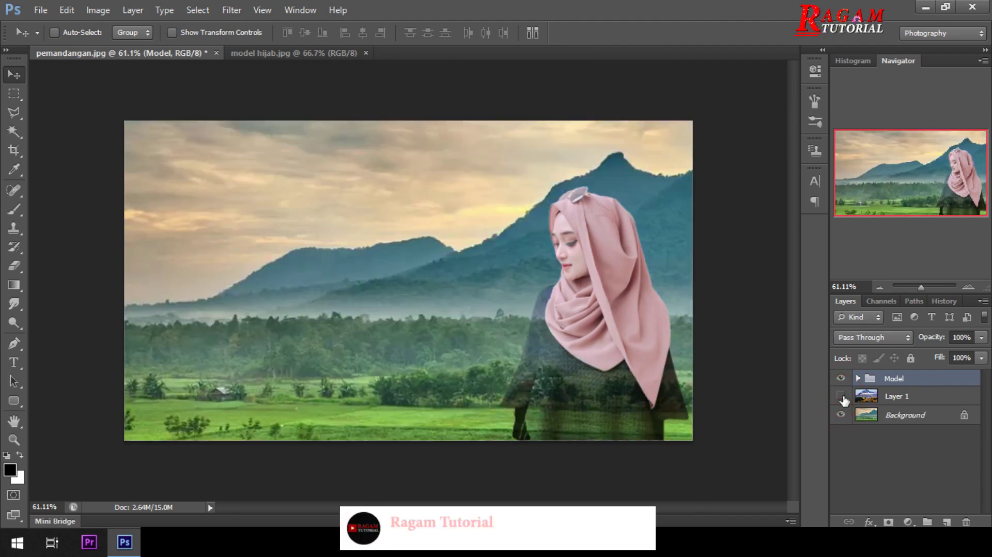
left_click(842, 397)
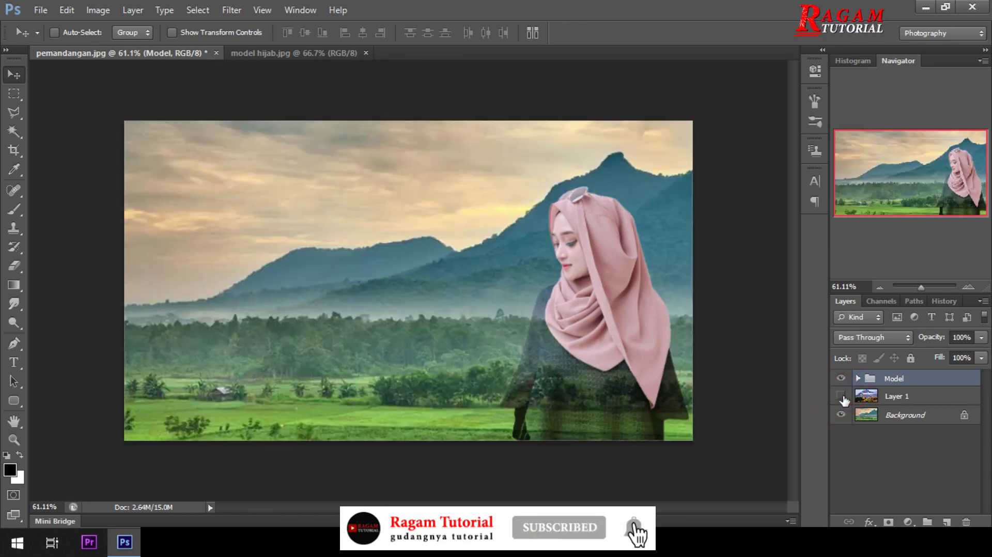
left_click(842, 397)
left_click(841, 396)
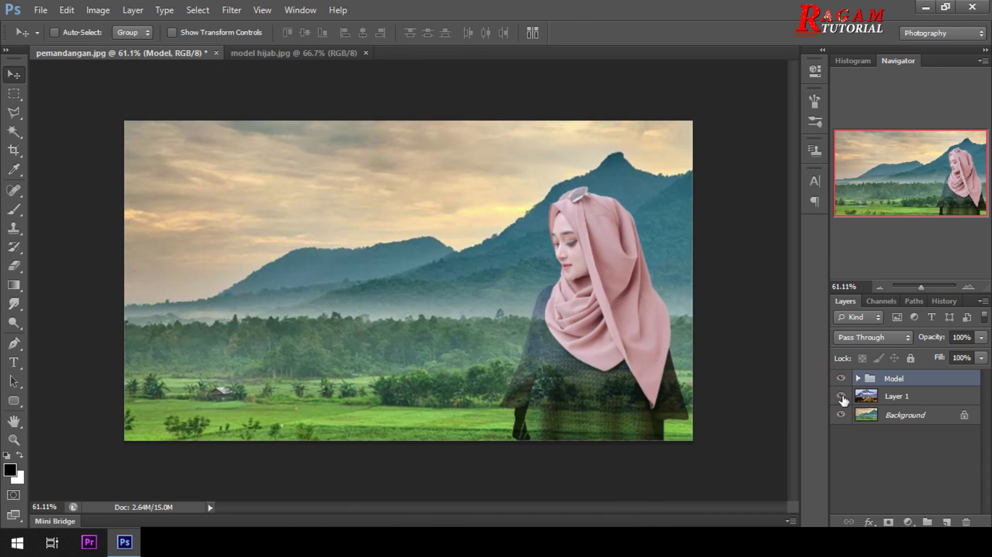
left_click(841, 396)
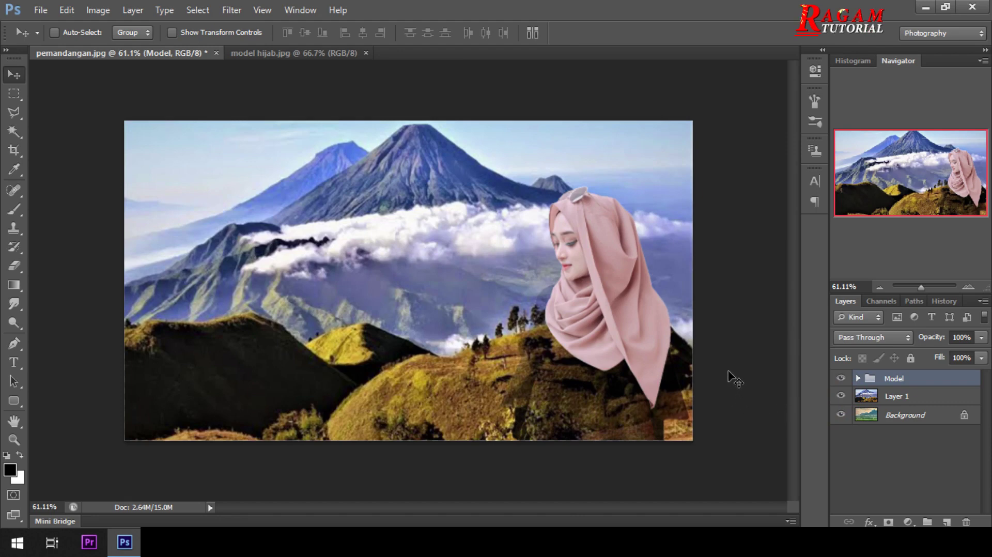
left_click(926, 9)
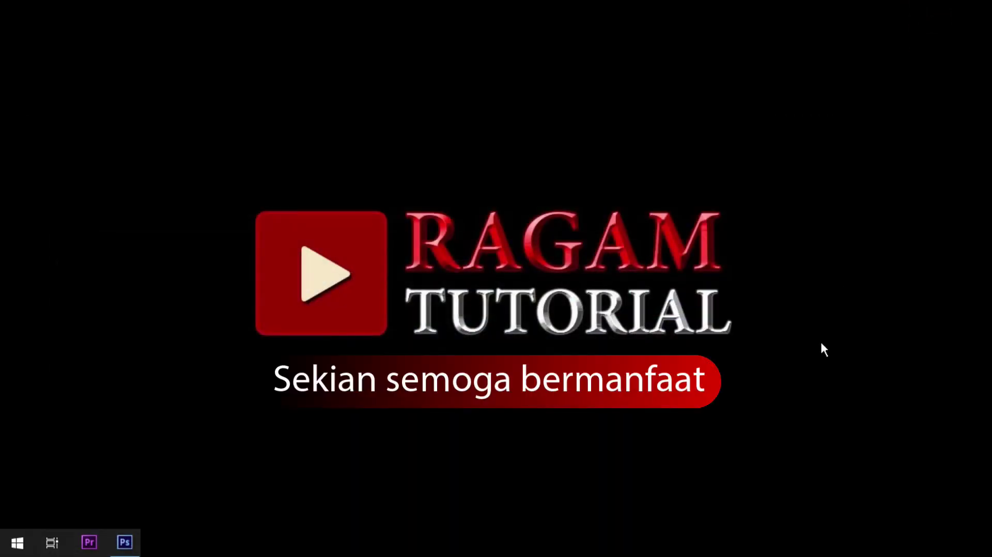